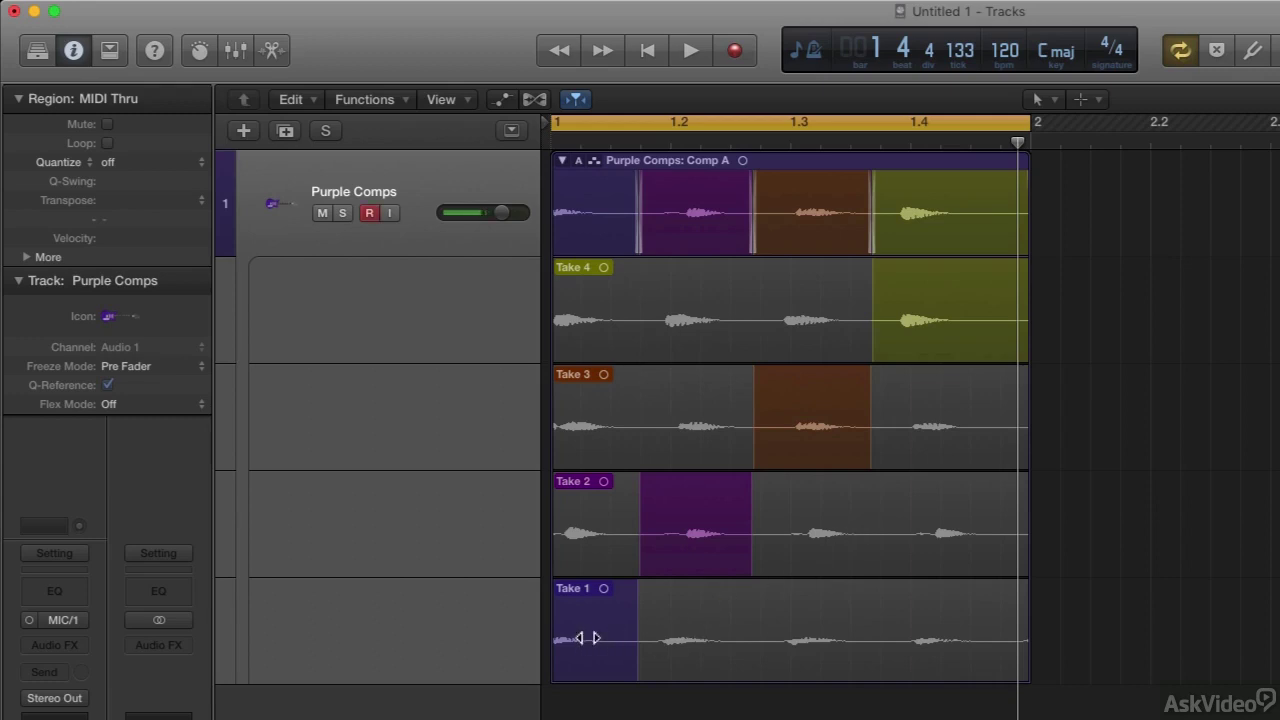
Audition the comp, then cut Take 1 and move Take 1.1 to the lane start
key("space")
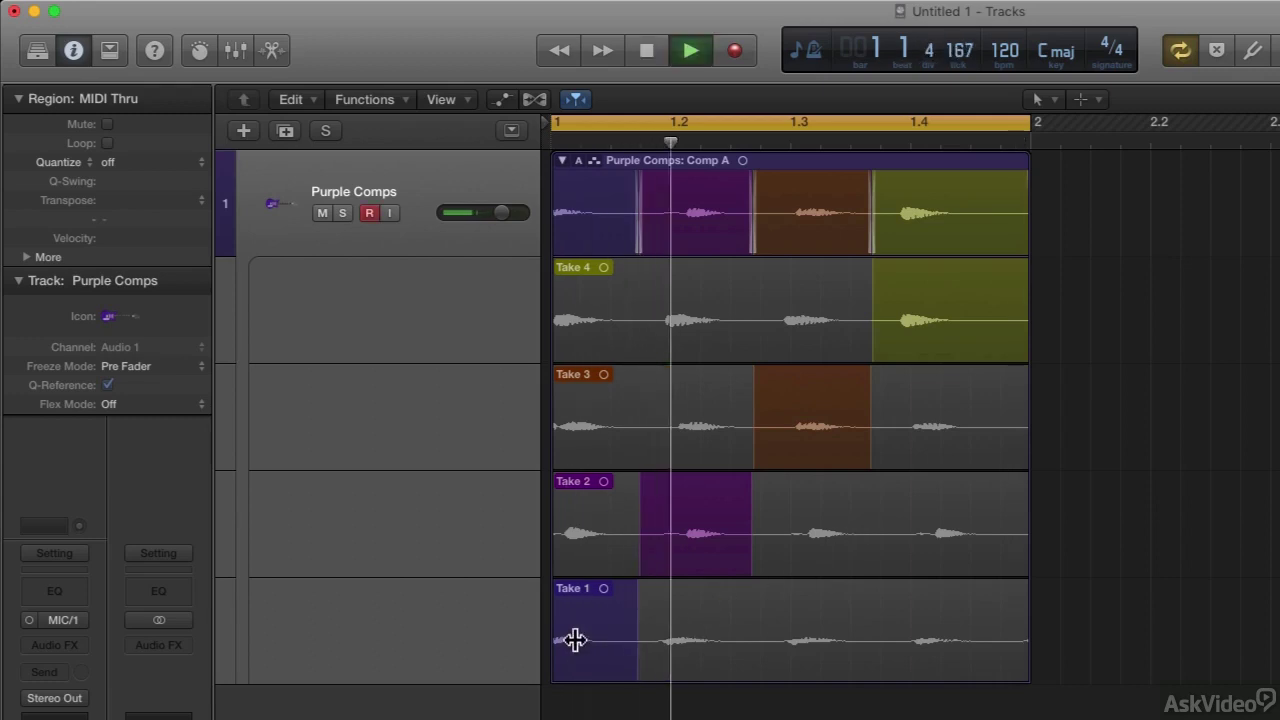
key("space")
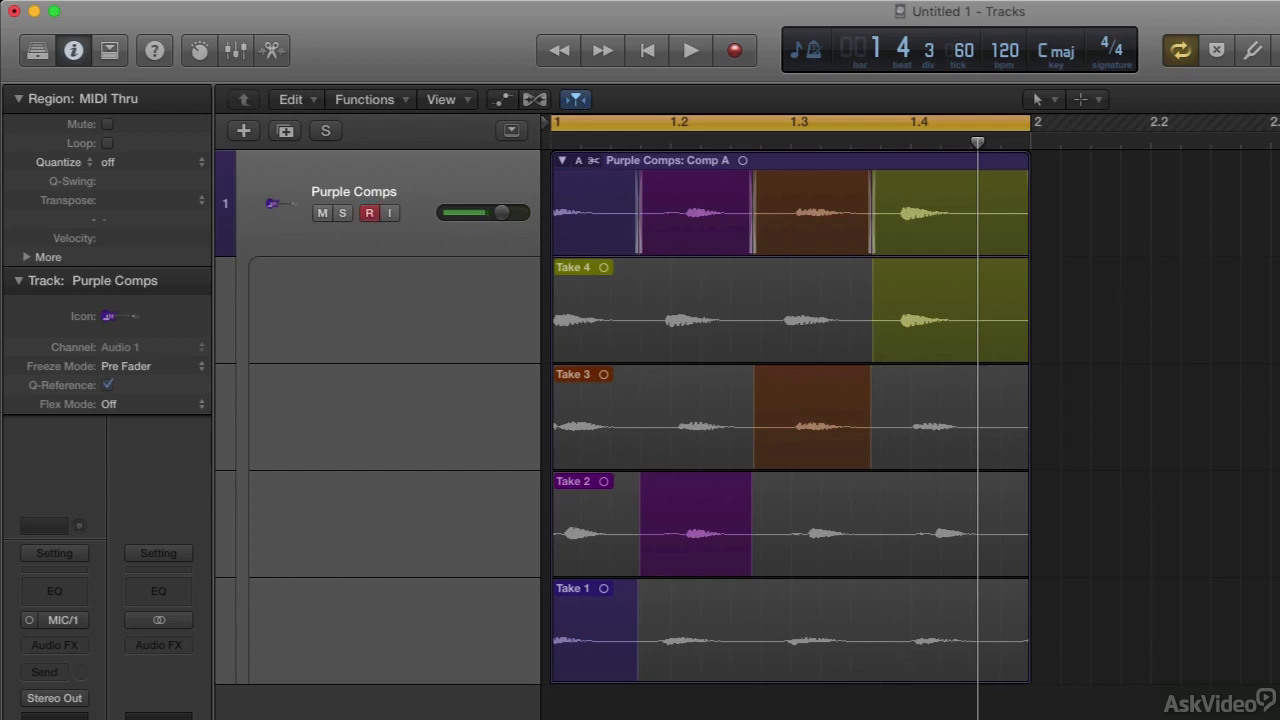
left_click(902, 653)
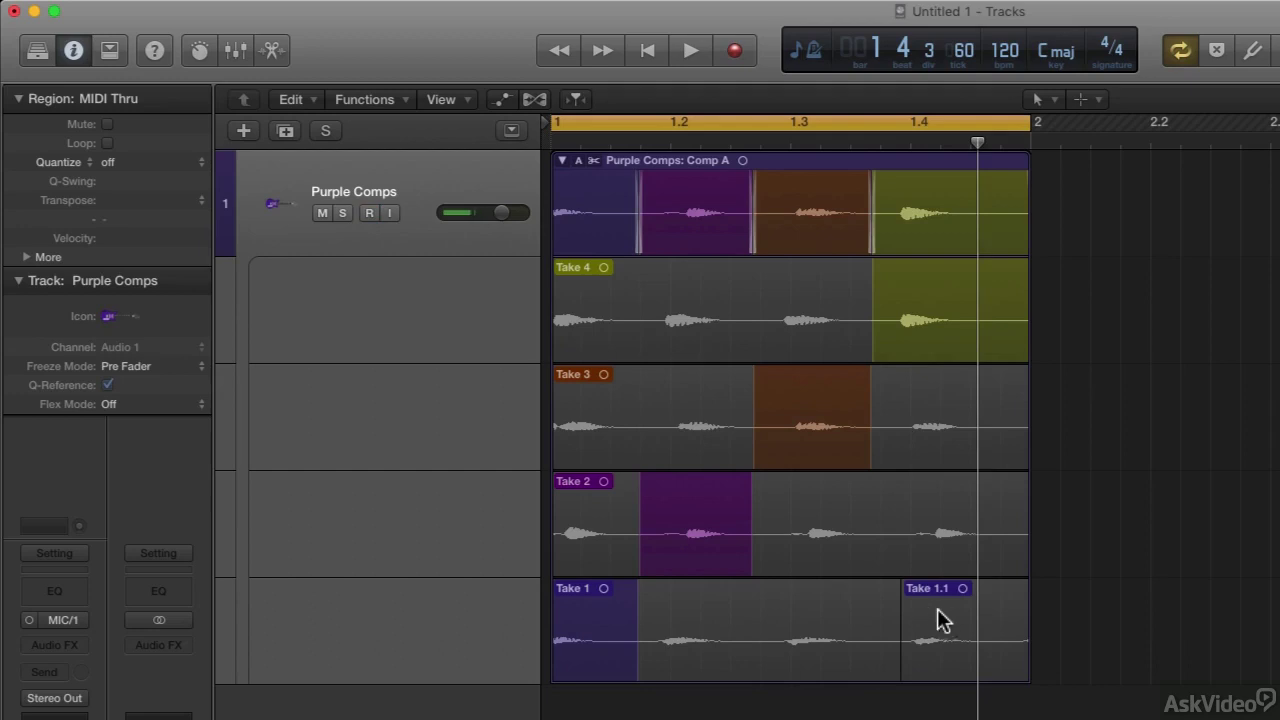
left_click_drag(949, 604, 600, 638)
left_click_drag(748, 623, 887, 601)
left_click(647, 630)
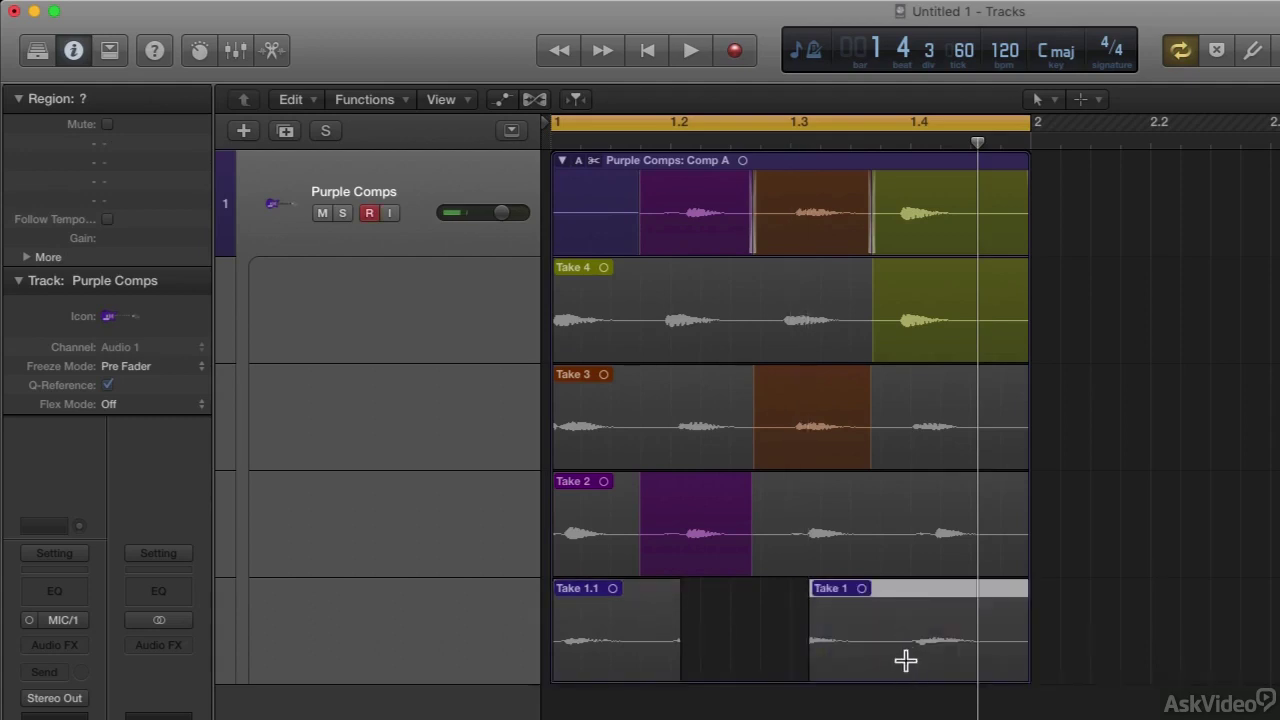
Split off and delete the middle piece, then trim Take 1.2 and shift it later
left_click(908, 660)
left_click(870, 606)
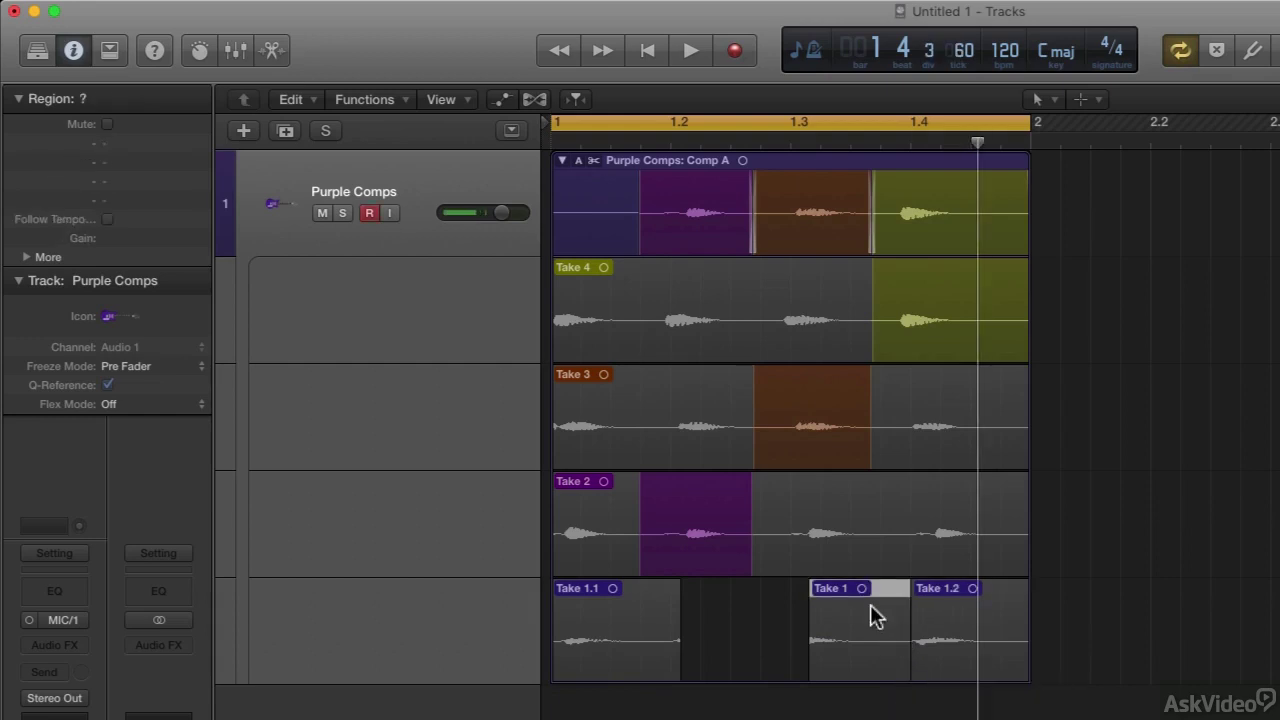
key("Delete")
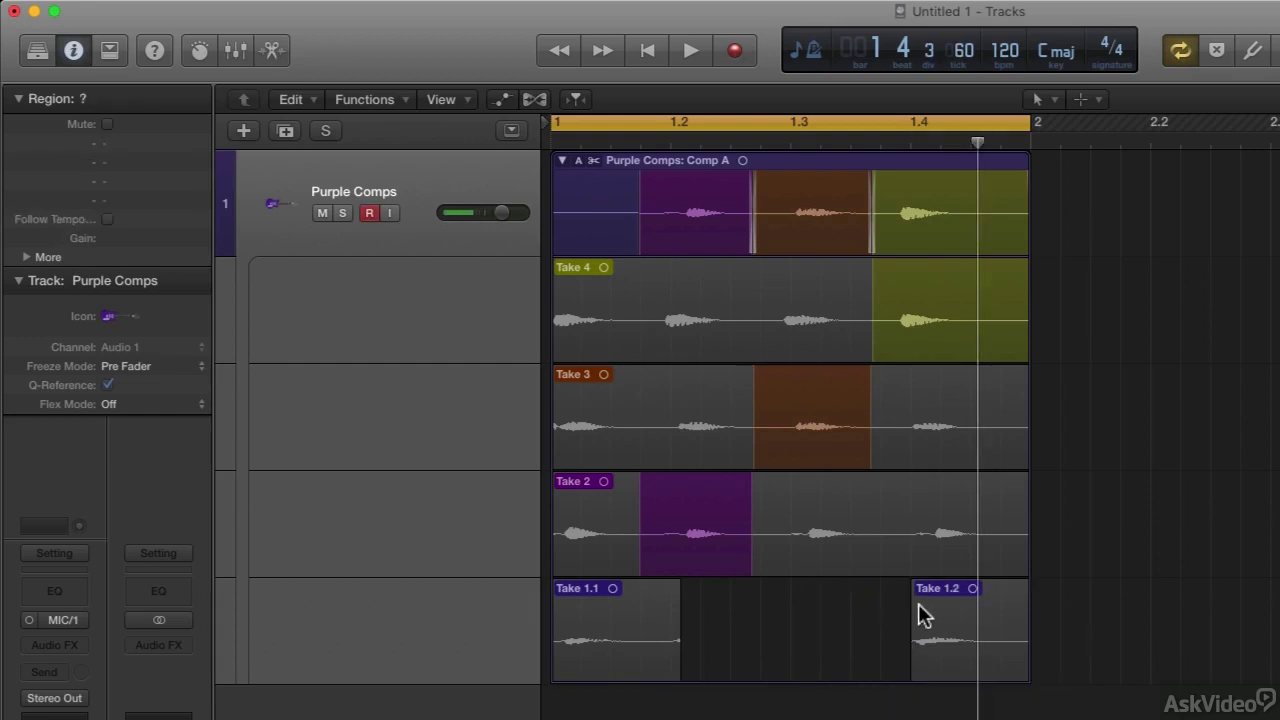
left_click_drag(912, 672, 771, 671)
left_click_drag(1026, 664, 880, 664)
left_click_drag(825, 608, 974, 609)
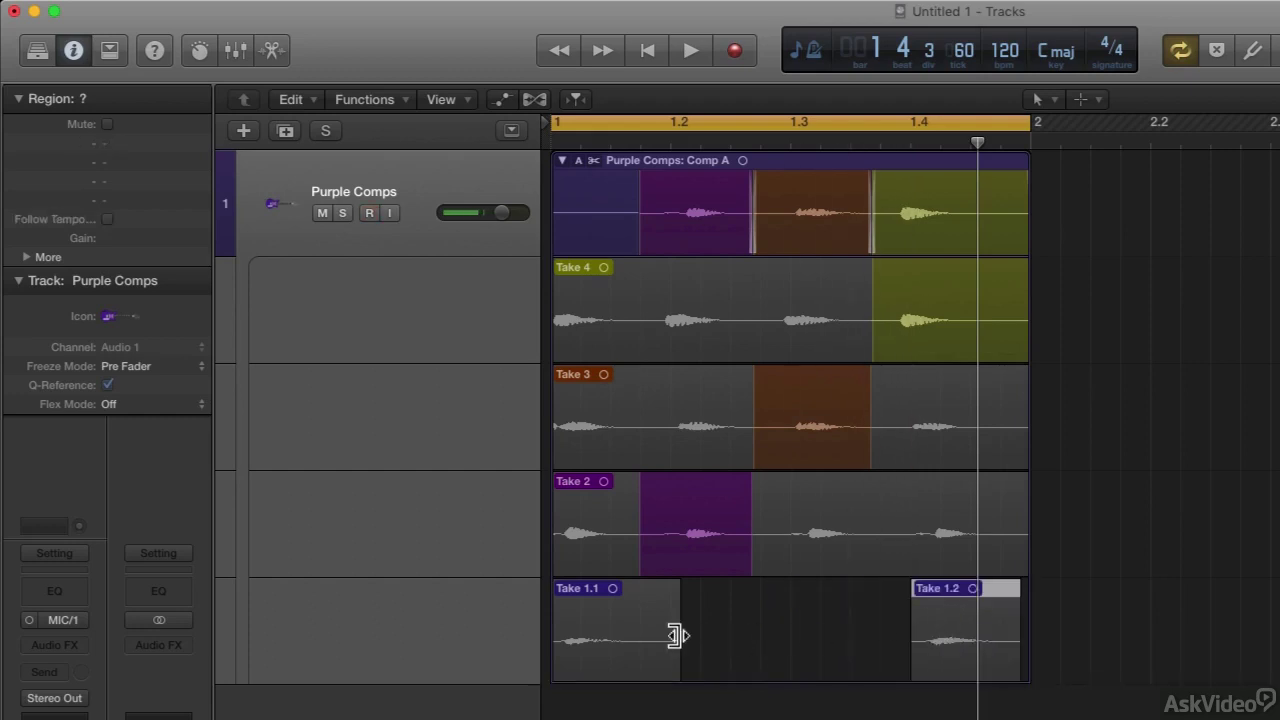
Split Take 4.1 off Take 4's end, trim its edges, and open the comp with Take 1.1
left_click(620, 625)
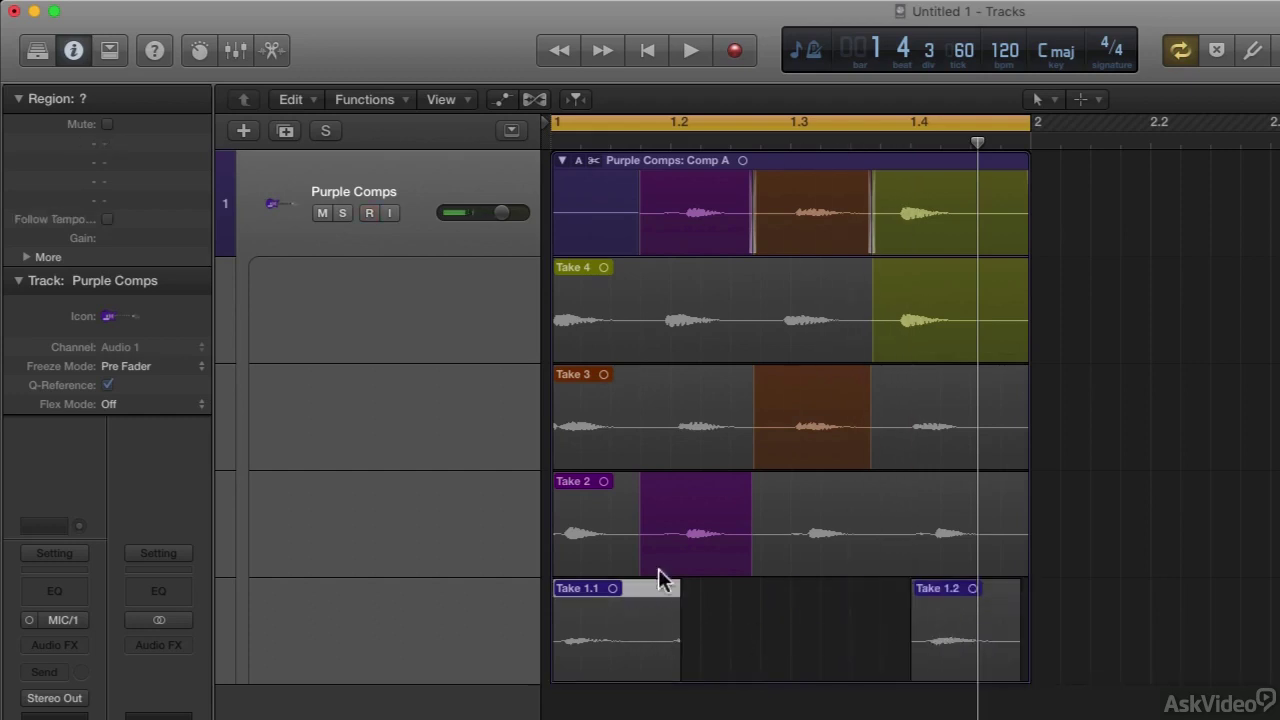
left_click(886, 338)
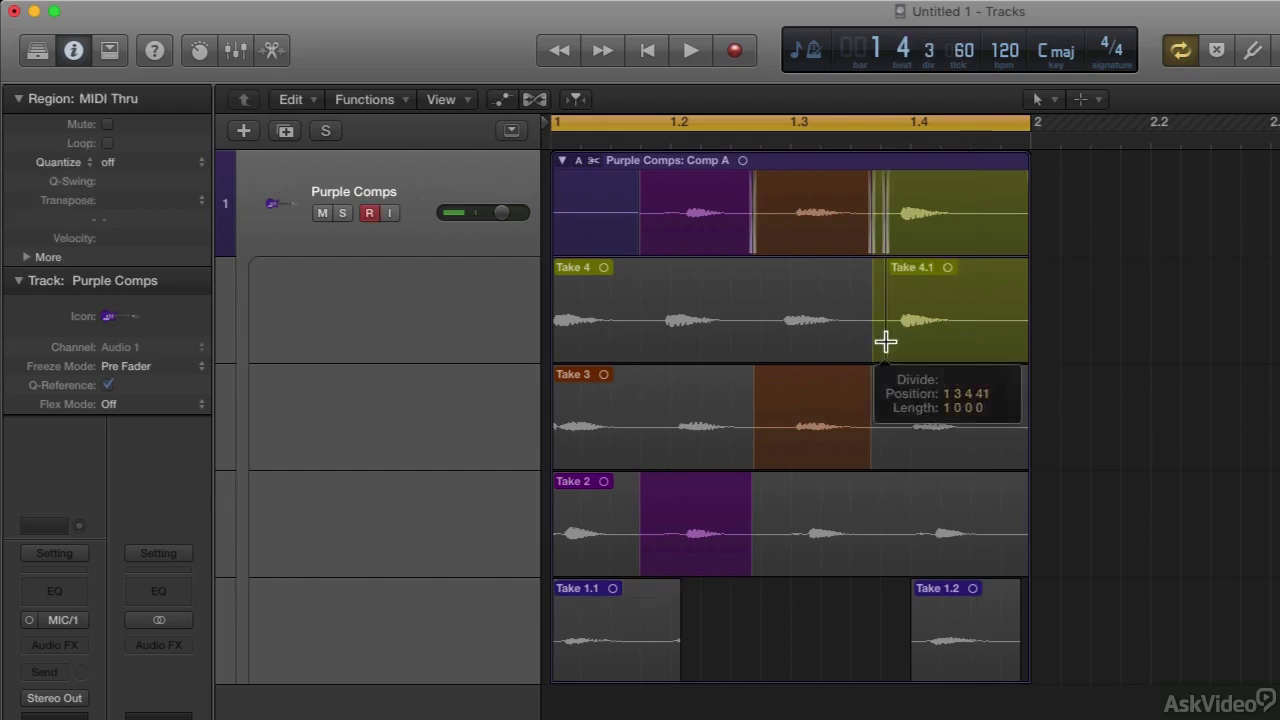
left_click_drag(1018, 345, 929, 321)
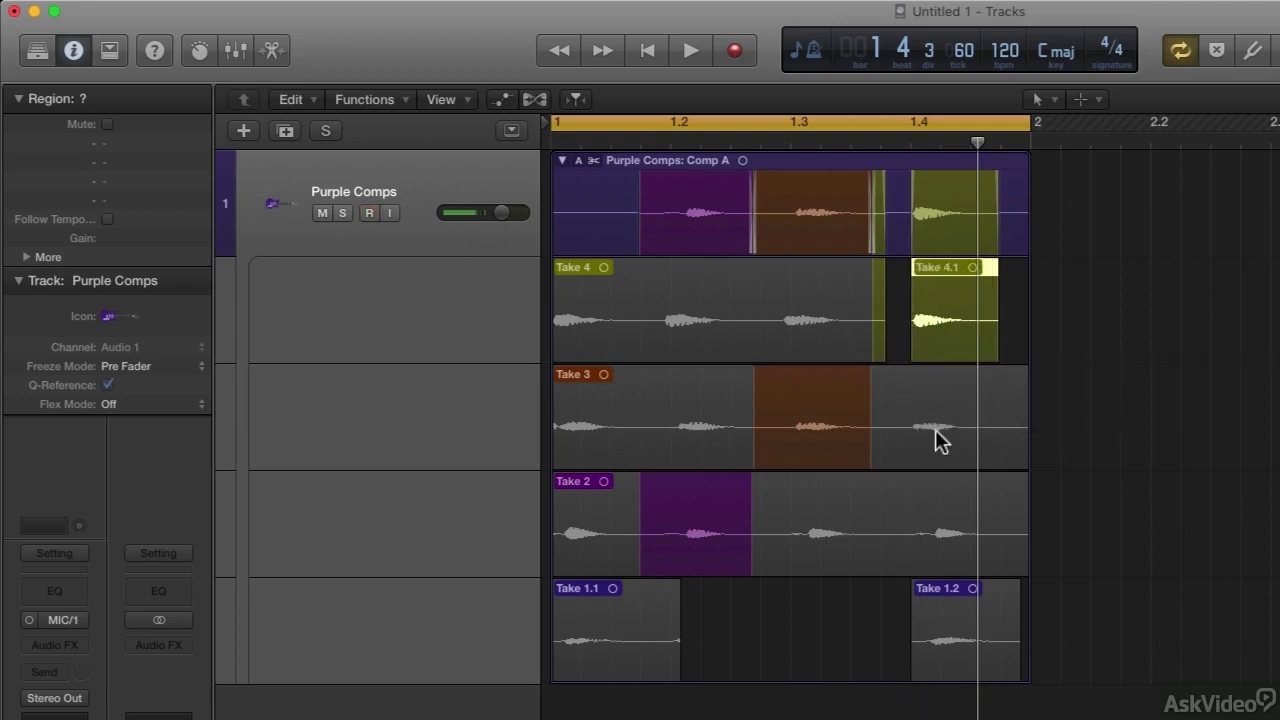
left_click(906, 346)
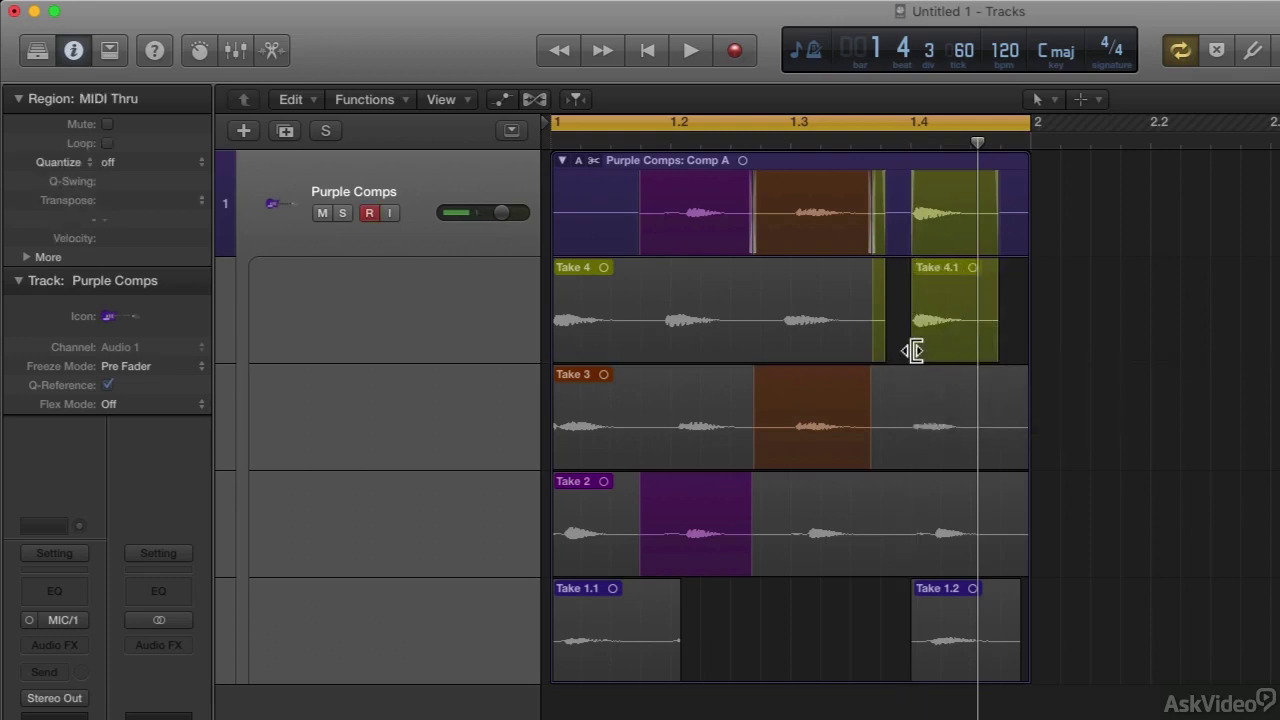
left_click_drag(914, 351, 893, 354)
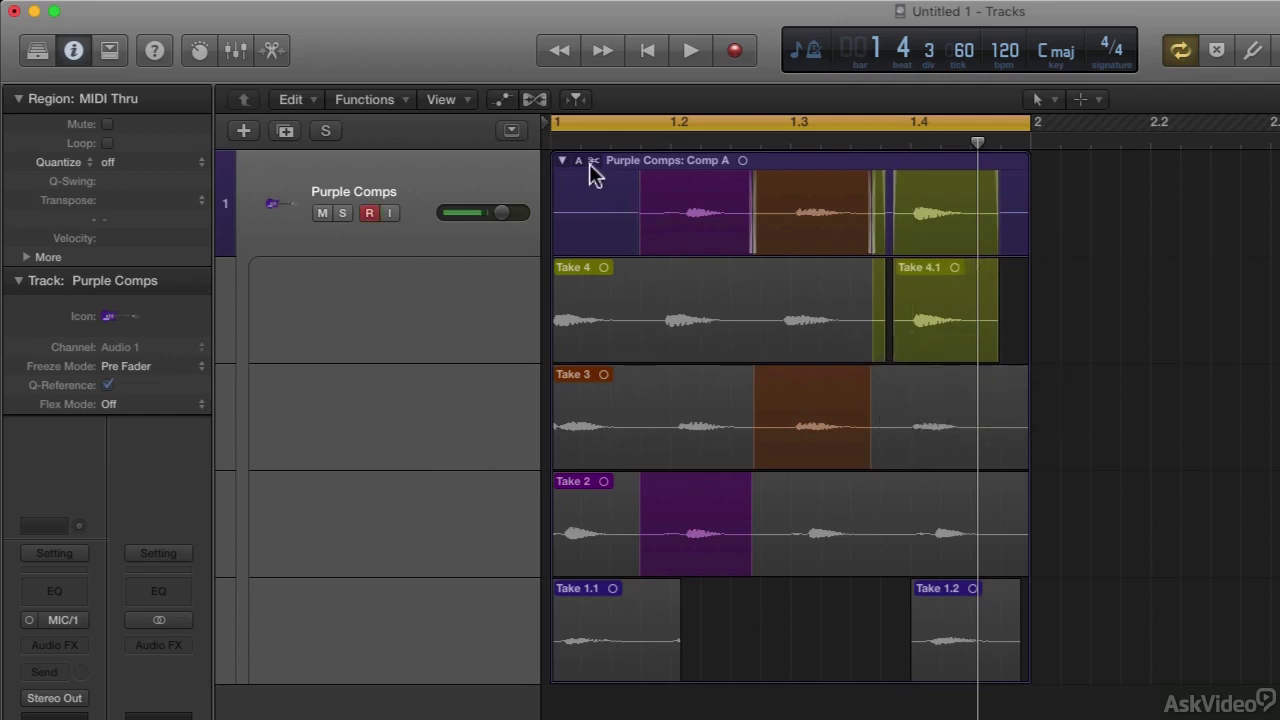
left_click(602, 626)
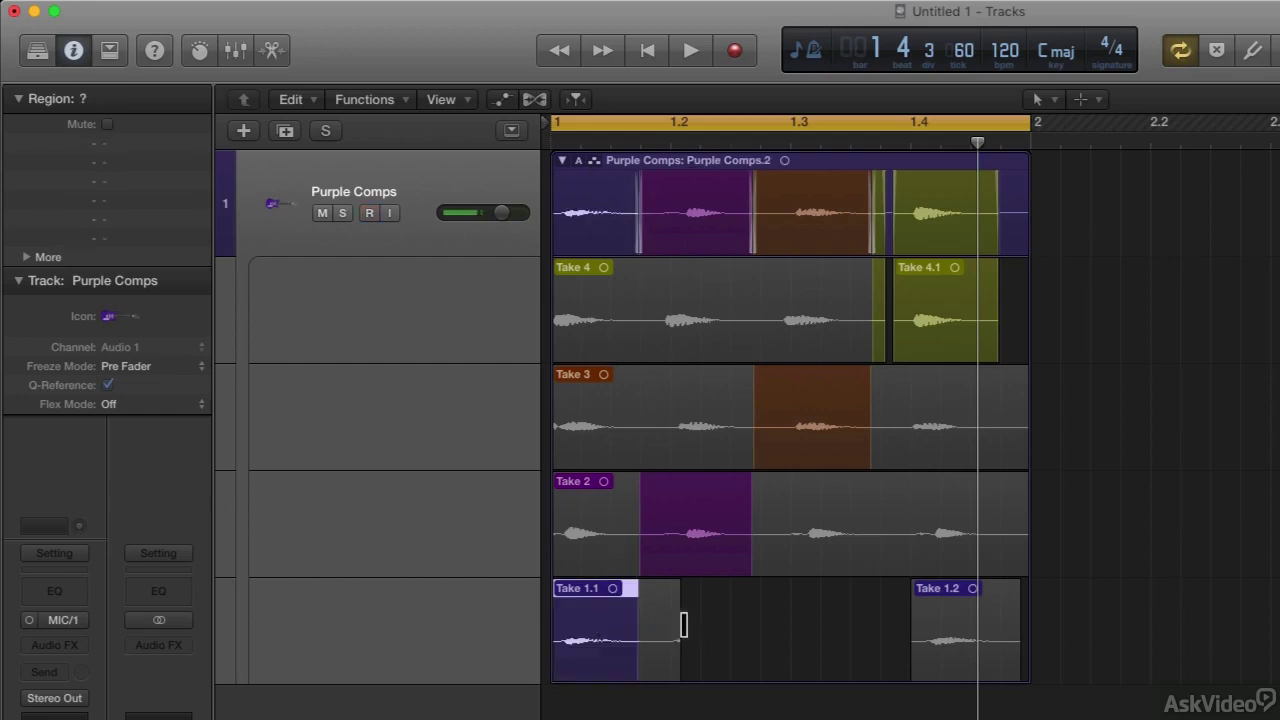
Extend Take 3's comp section to Take 4.1, auditioning before and after, then fine-tune it
key("space")
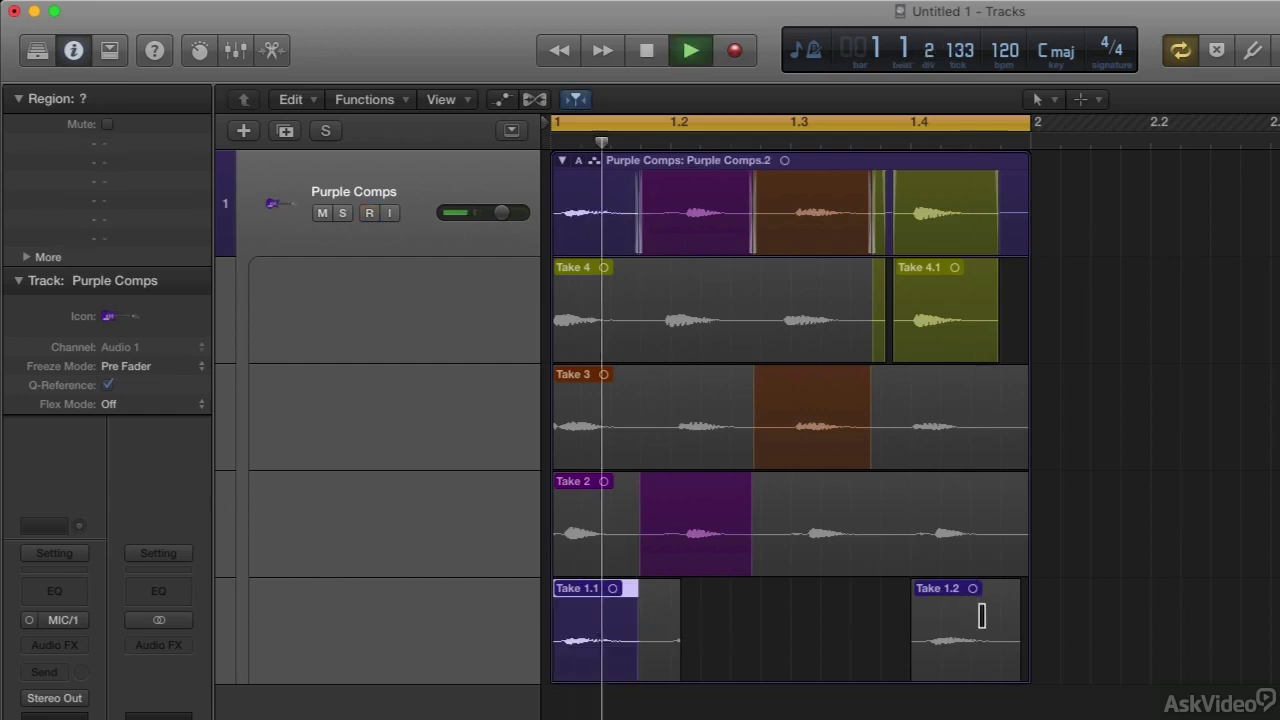
key("space")
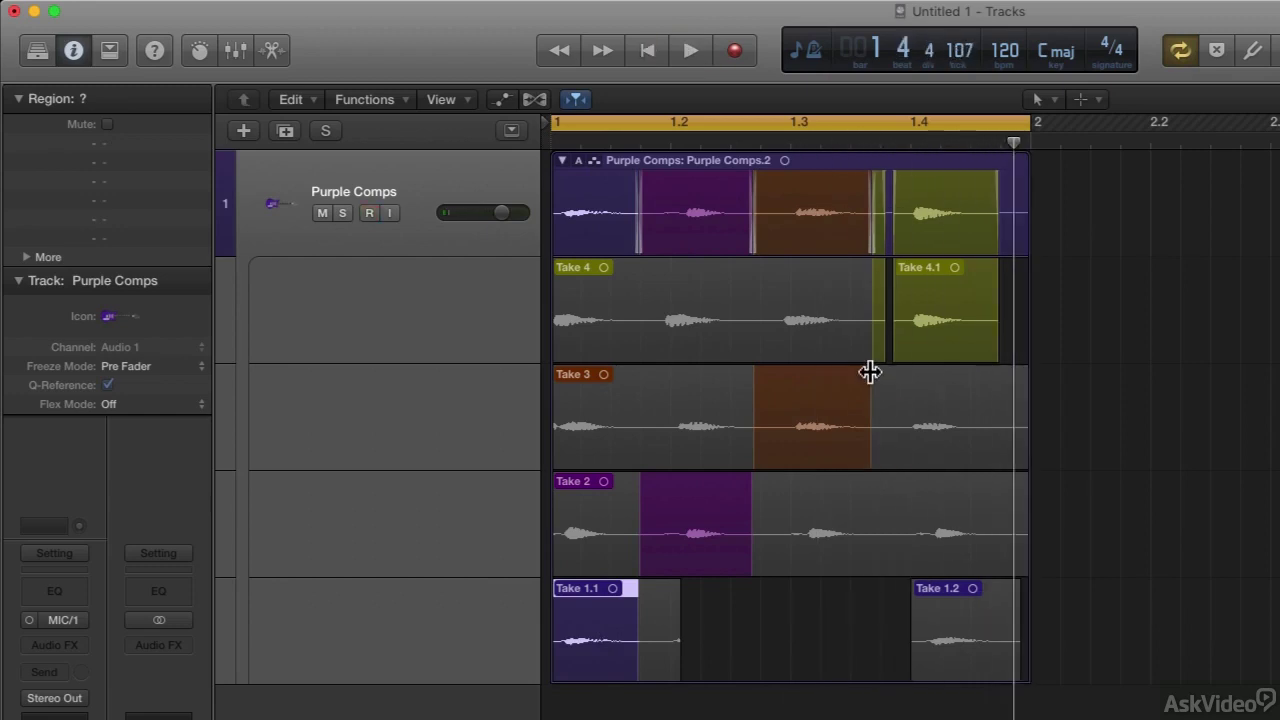
left_click_drag(871, 423, 886, 434)
key("space")
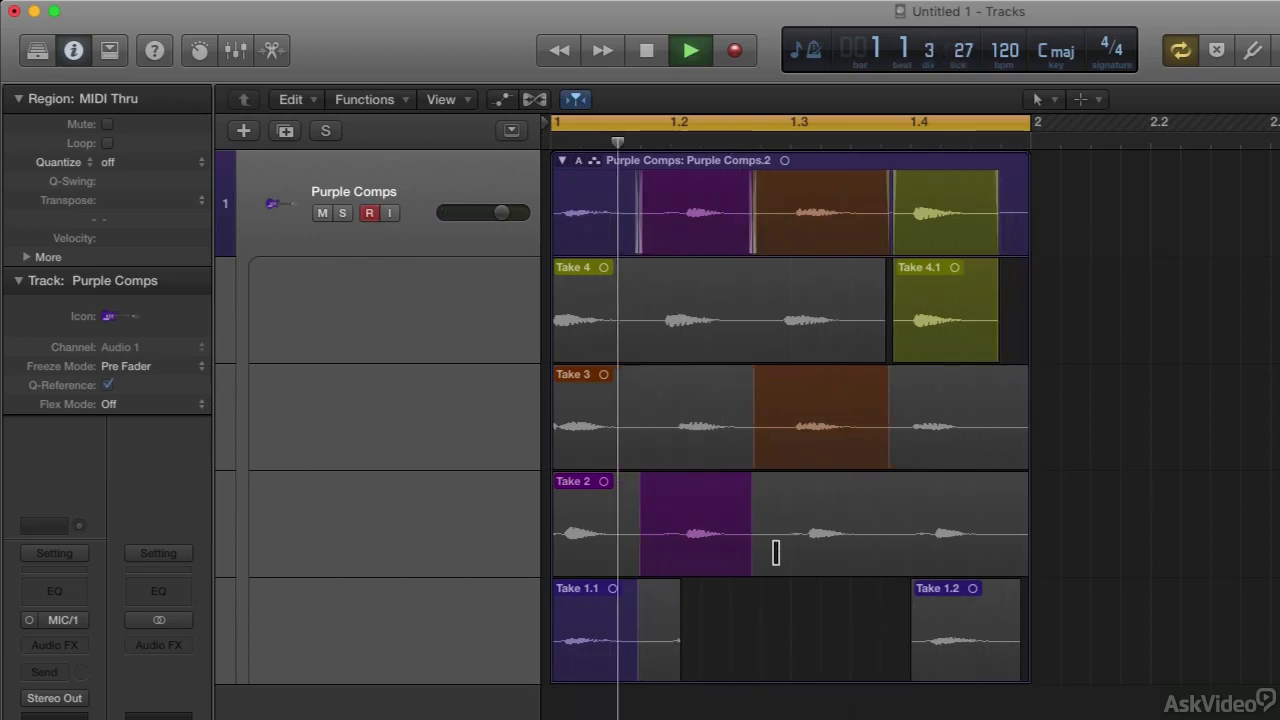
key("space")
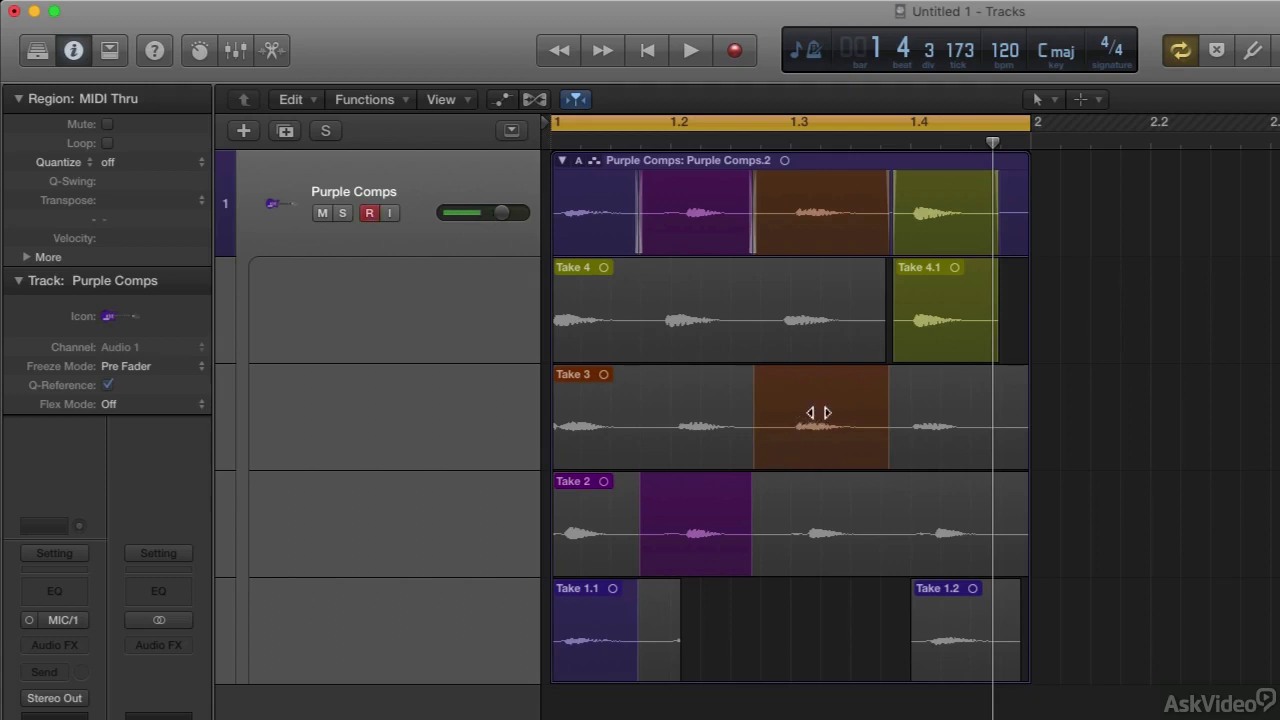
mouse_move(802, 412)
left_mouse_down()
mouse_move(789, 409)
mouse_move(810, 415)
left_mouse_up()
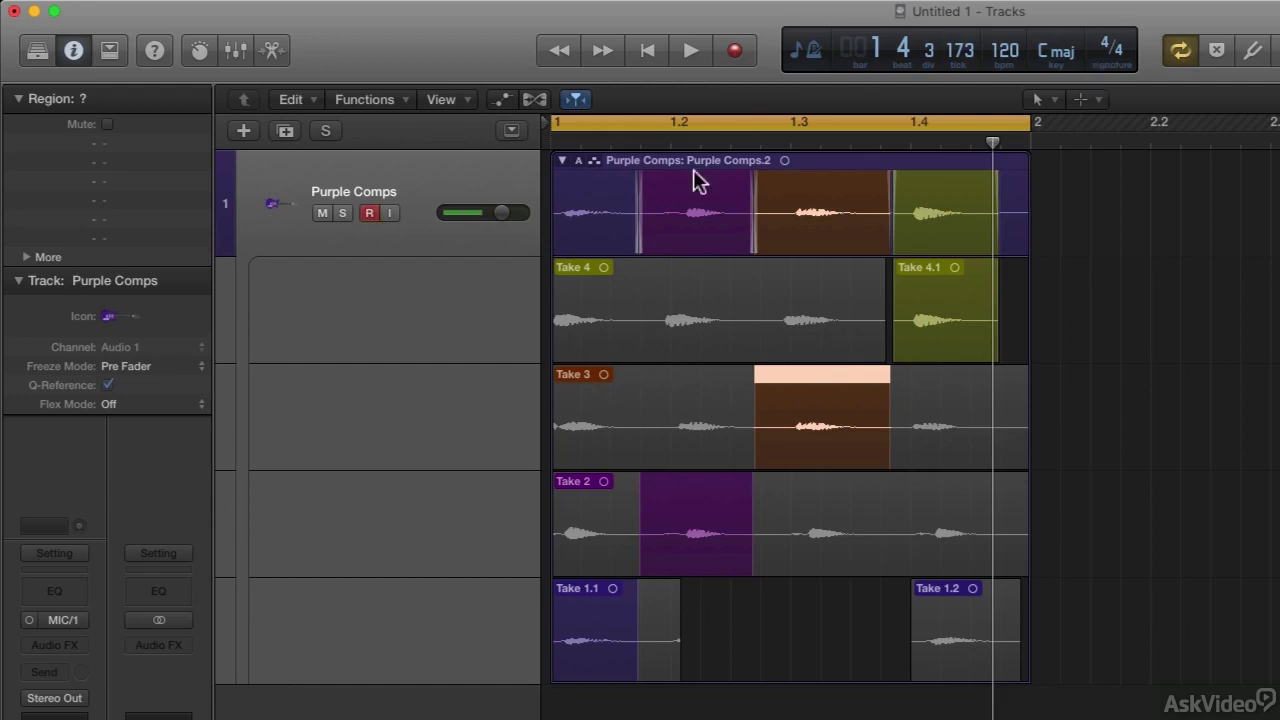
Rename the active comp to '1-2-3-4' with Rename Comp
left_click(577, 161)
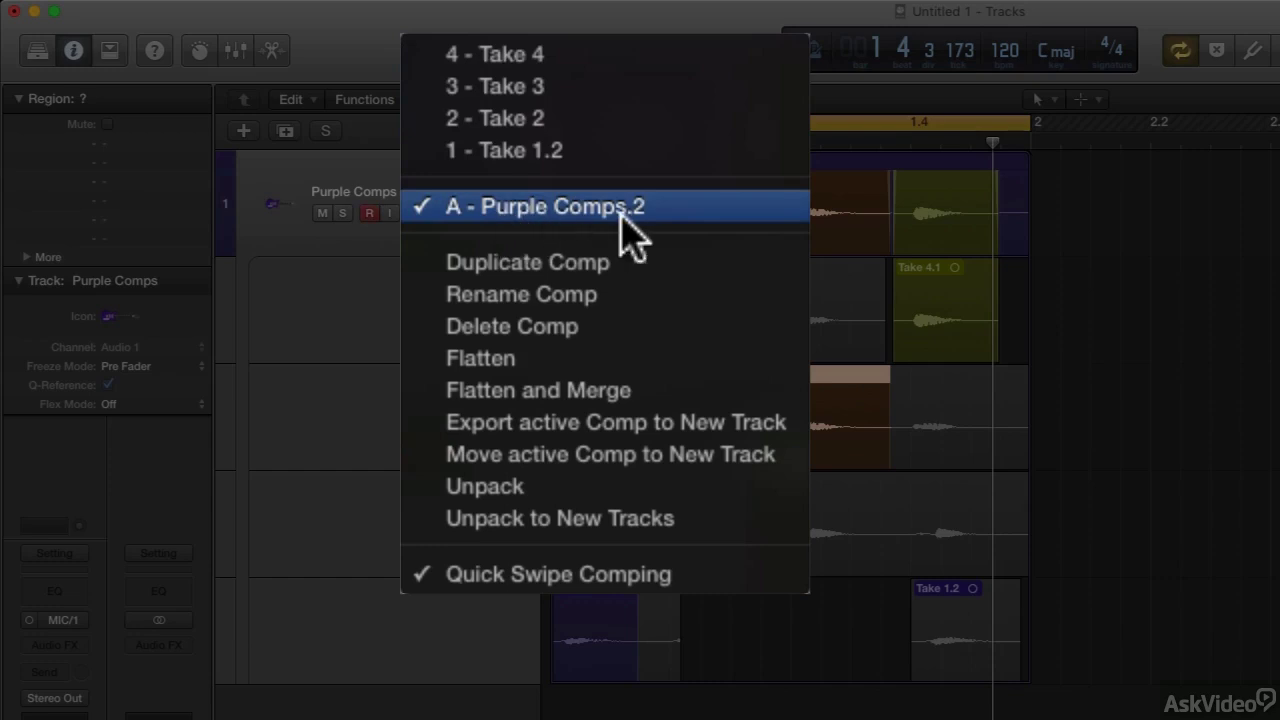
left_click(557, 301)
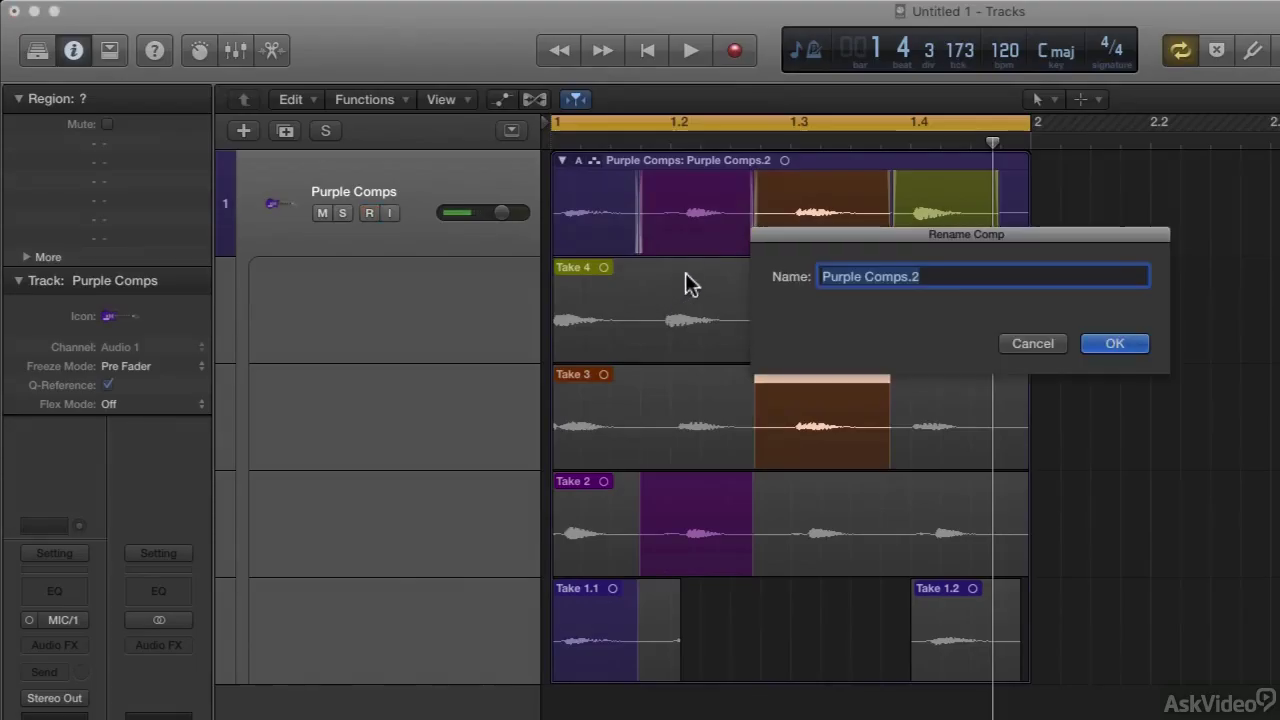
type("1-2-3-4")
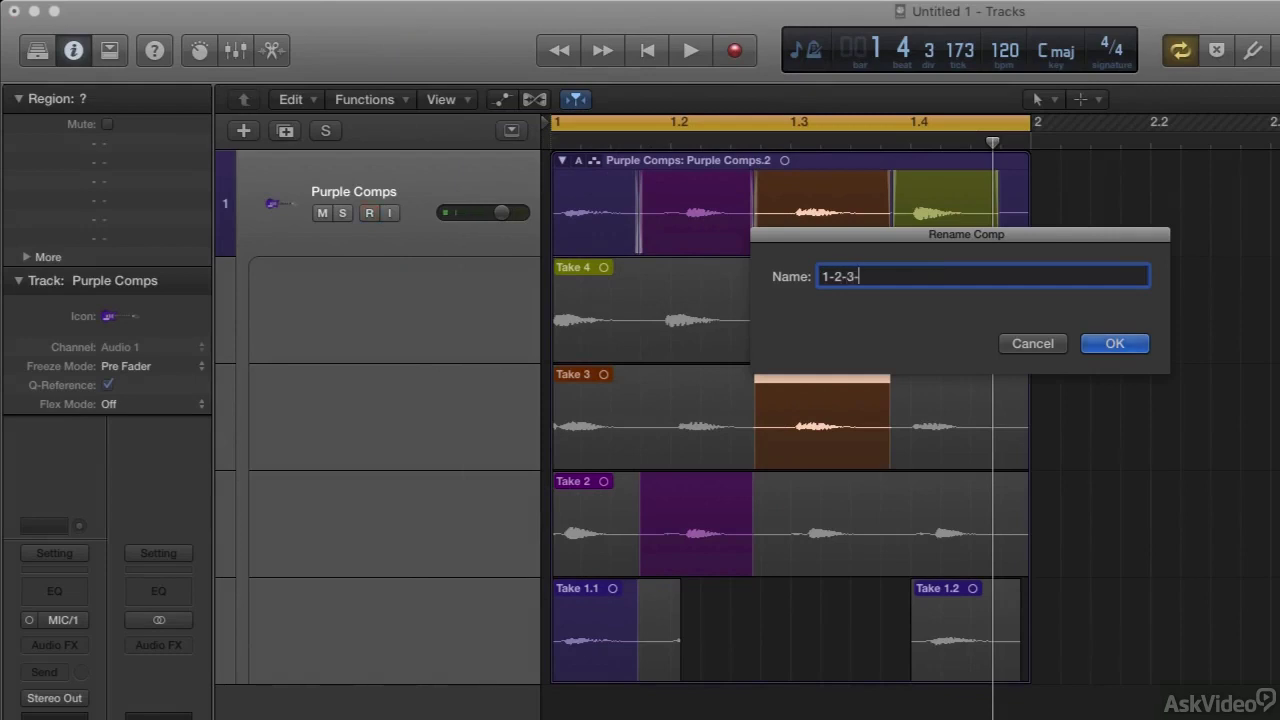
key("Return")
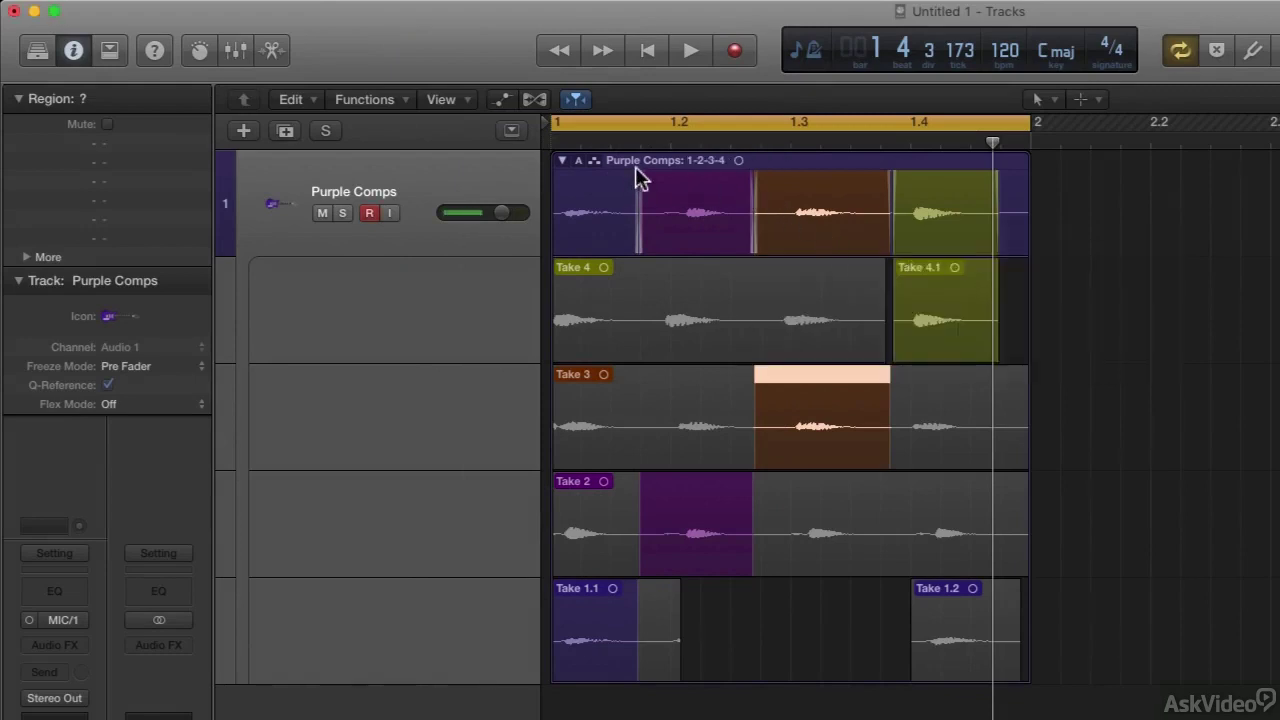
Duplicate the 1-2-3-4 comp and name the copy '4-3-2-1'
left_click(580, 161)
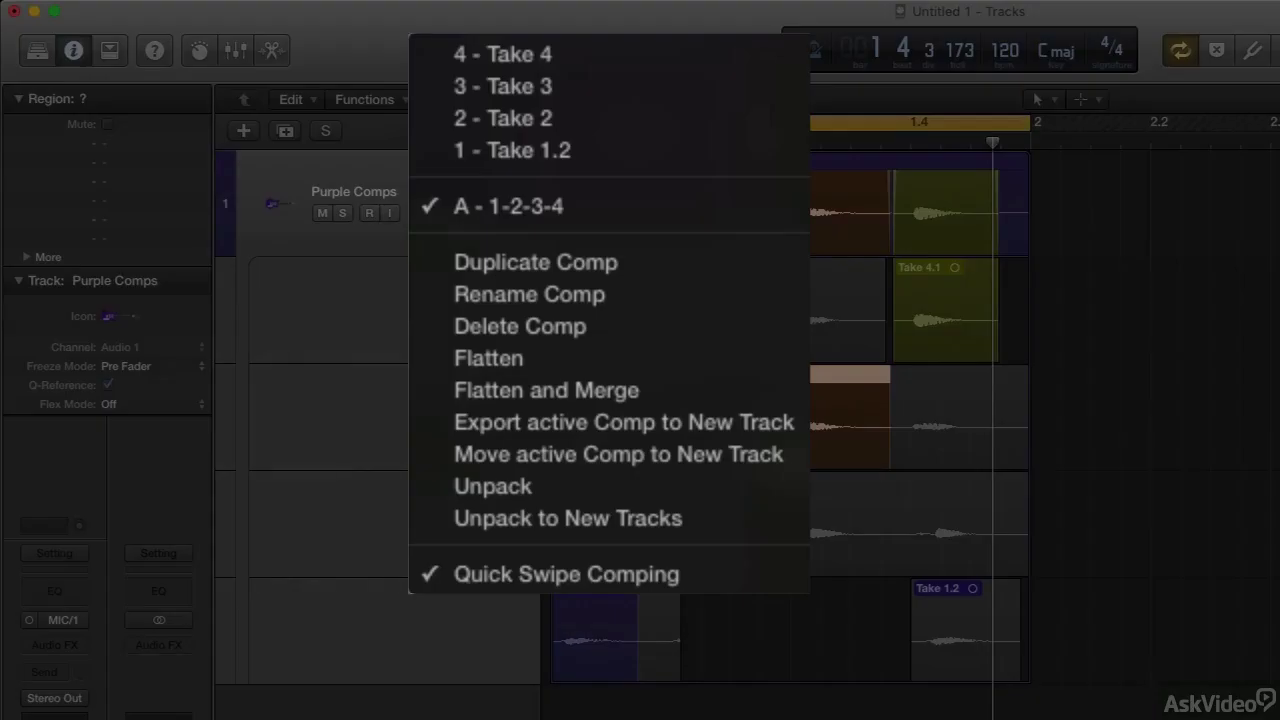
left_click(510, 258)
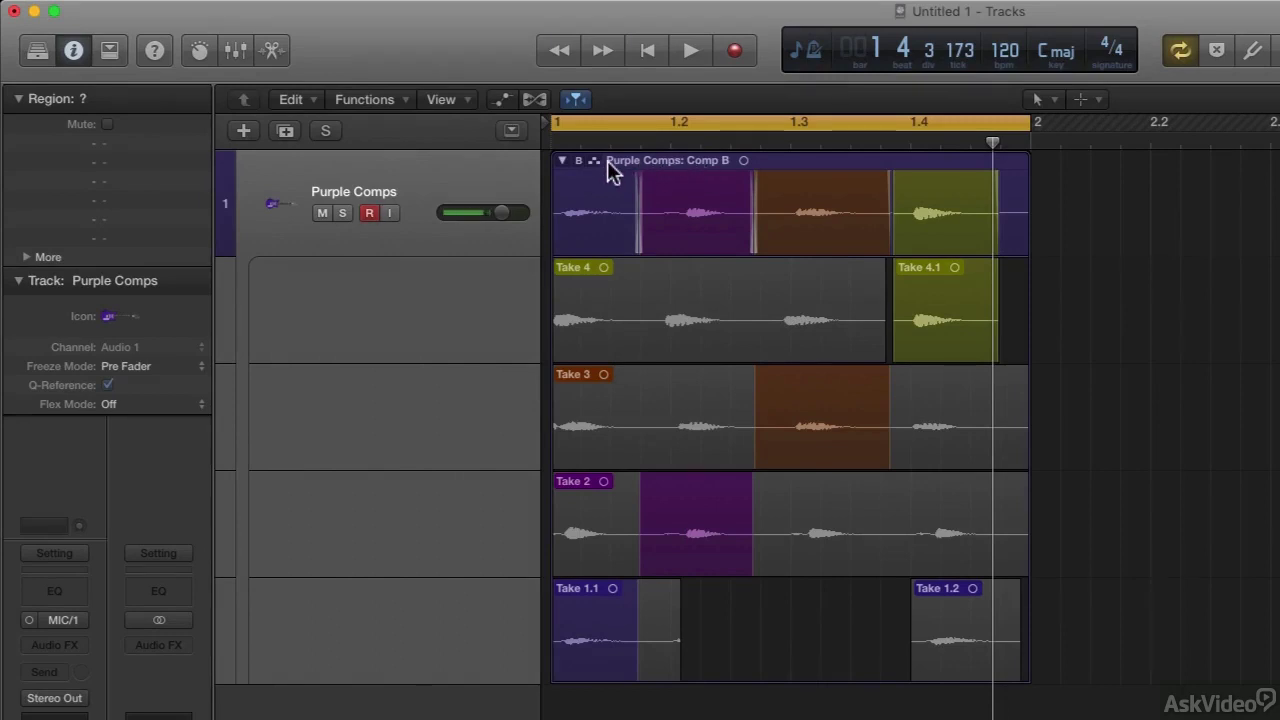
left_click(579, 165)
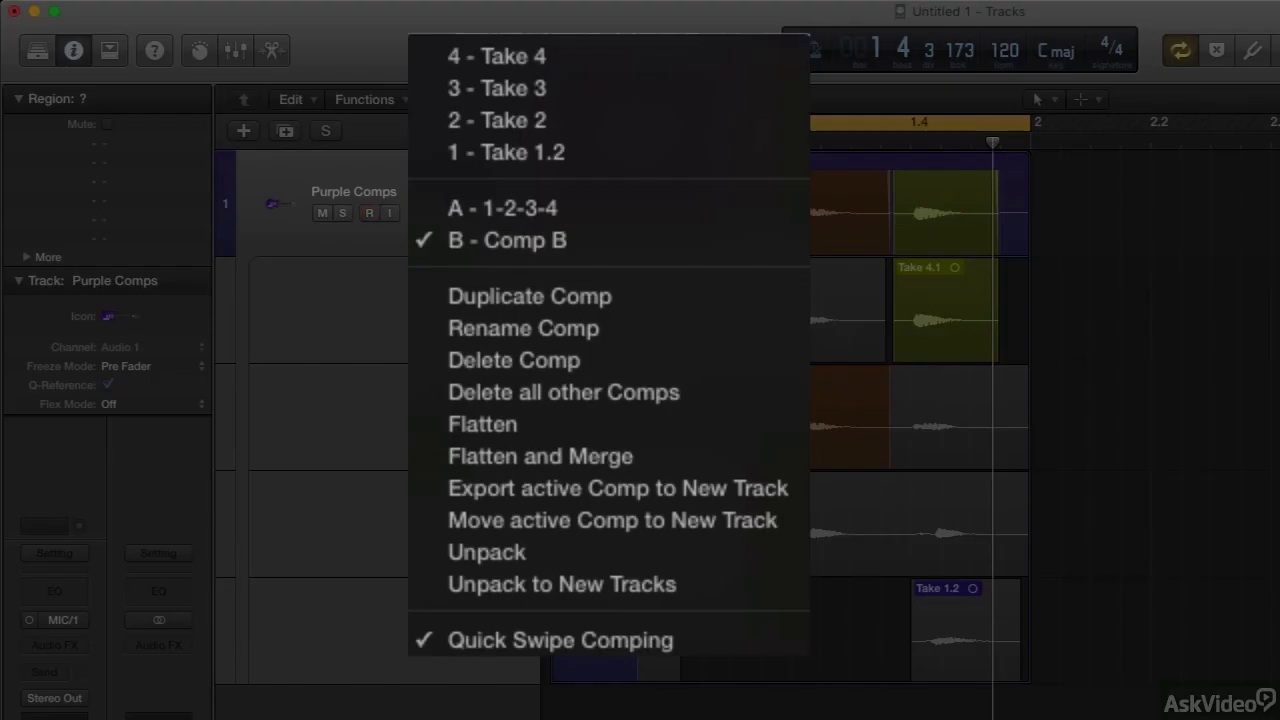
left_click(515, 332)
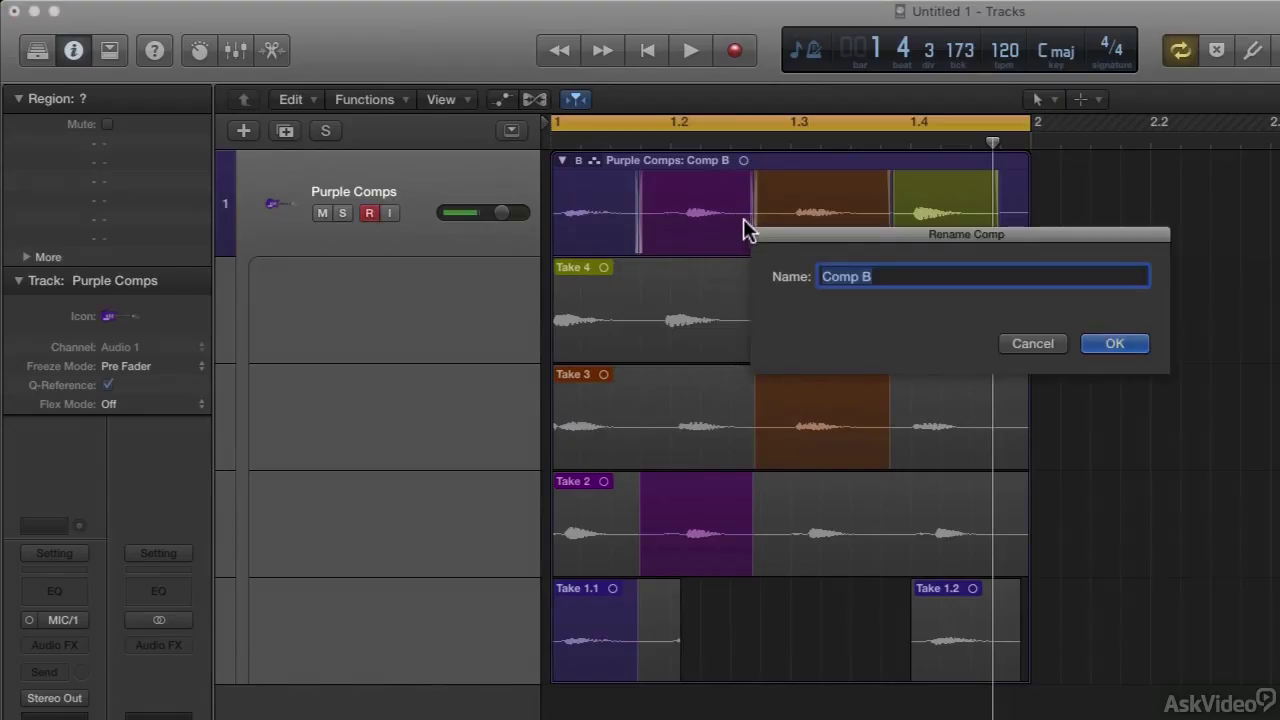
type("4-3-2-1")
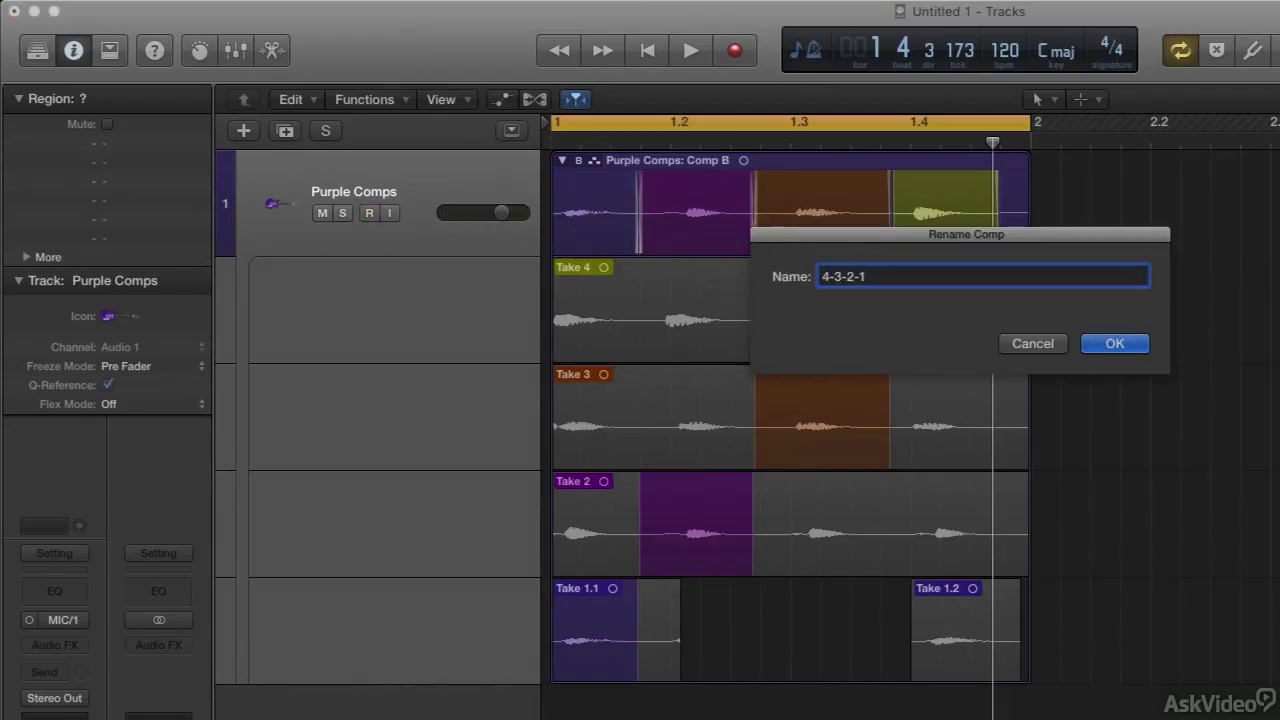
key("Return")
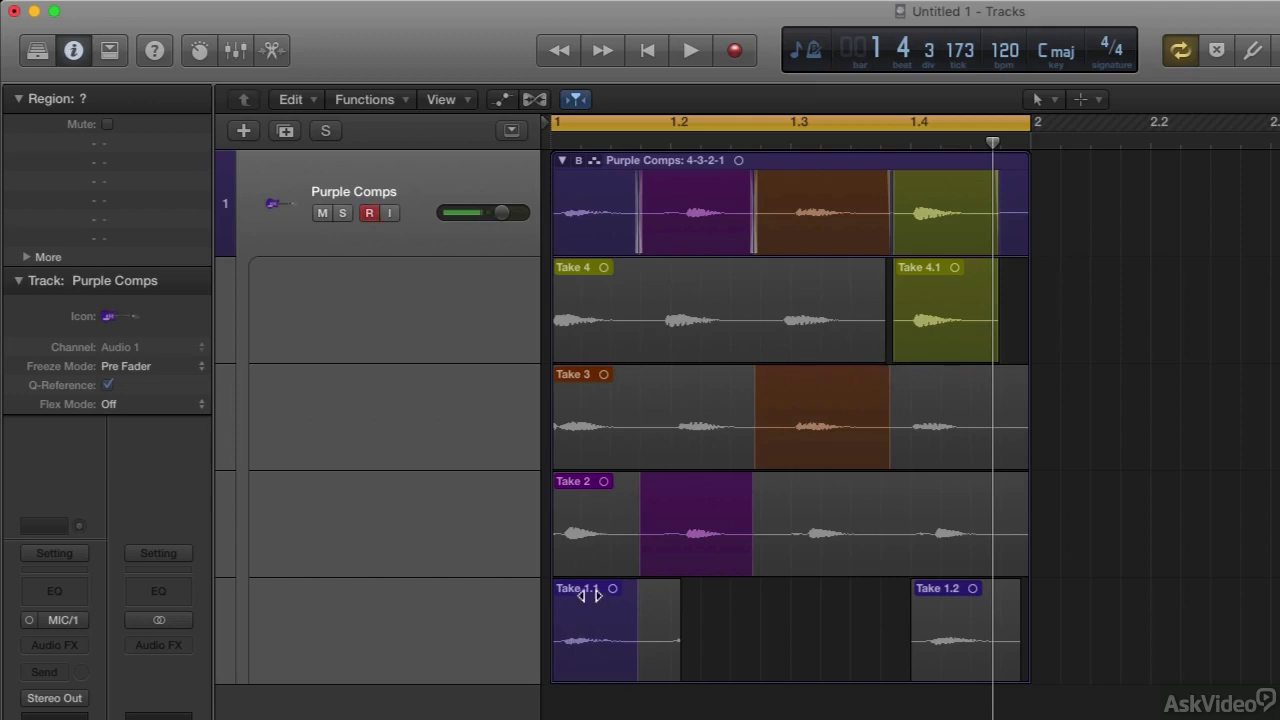
Comp sections from Take 4, Take 3, Take 2 and Take 1.2, extend Take 1.2 to the end, and audition
left_click(572, 301)
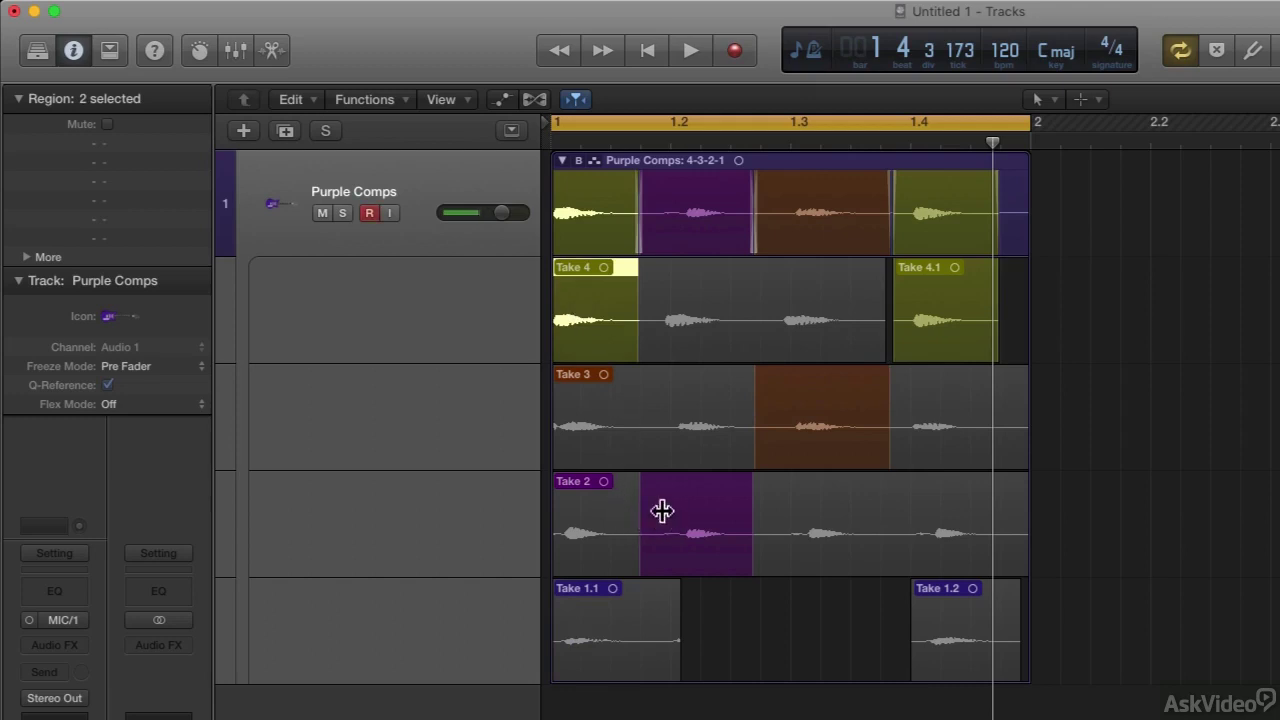
left_click(690, 410)
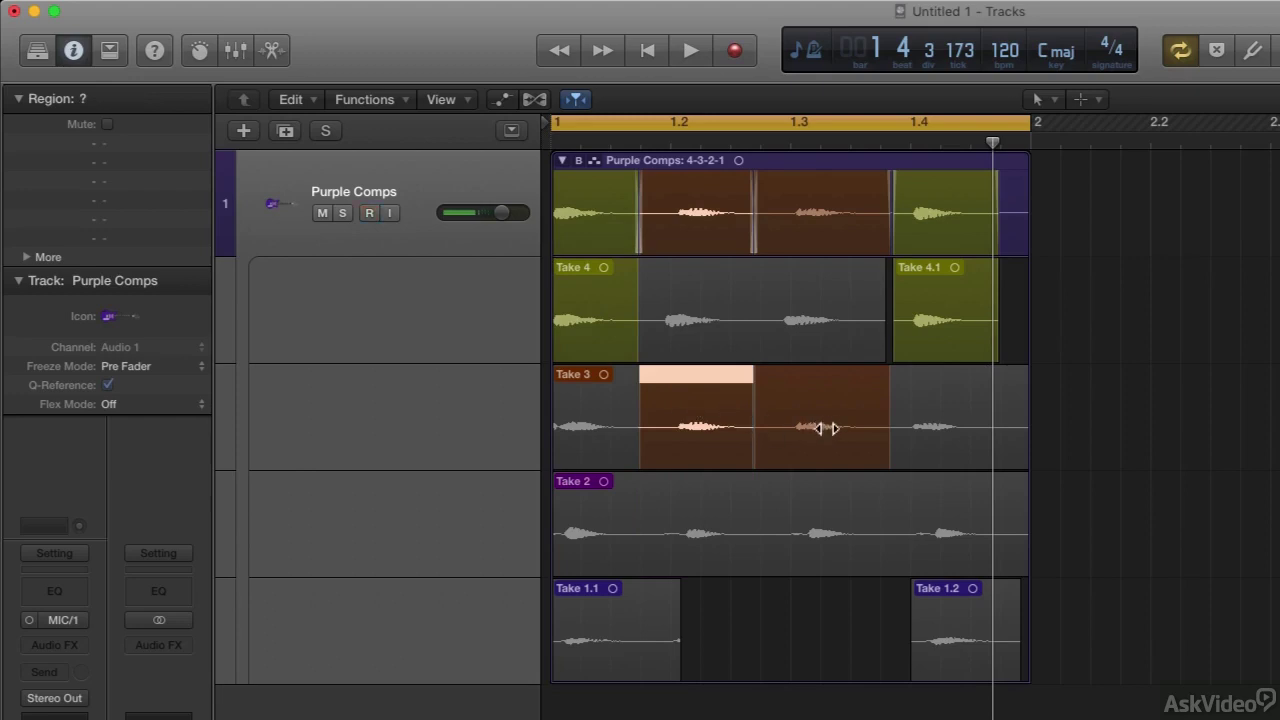
left_click(820, 529)
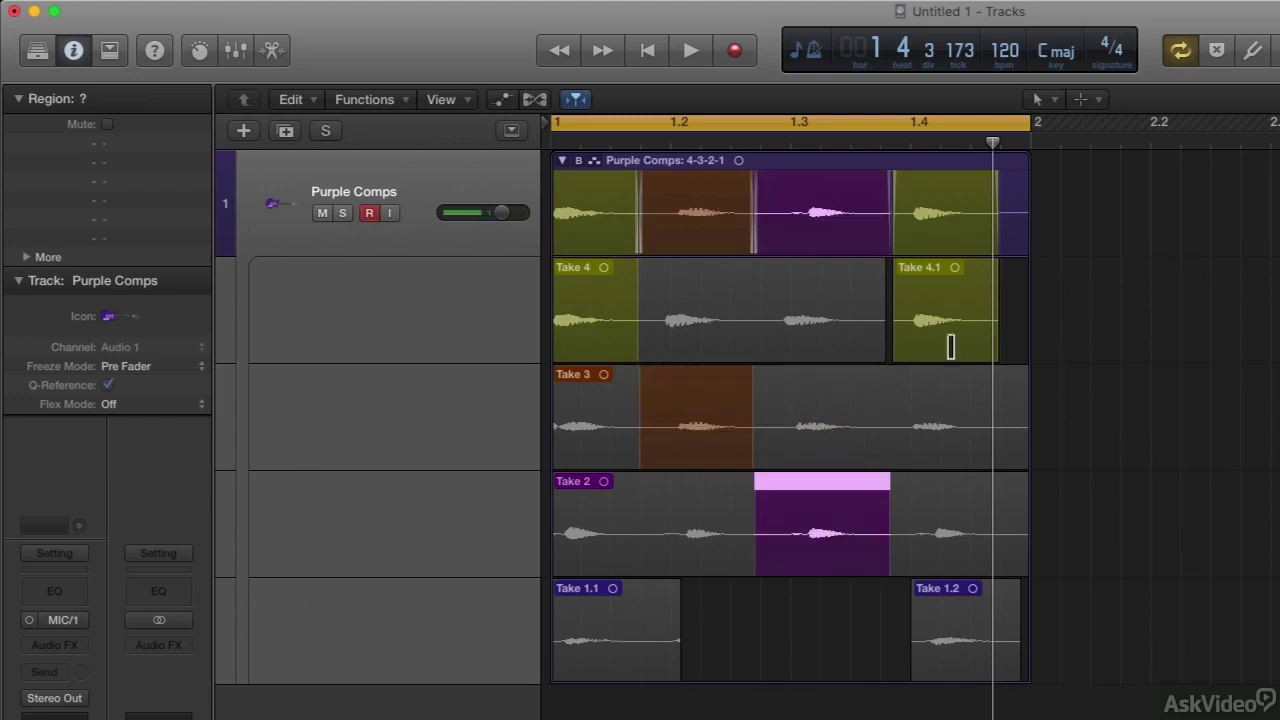
left_click(960, 651)
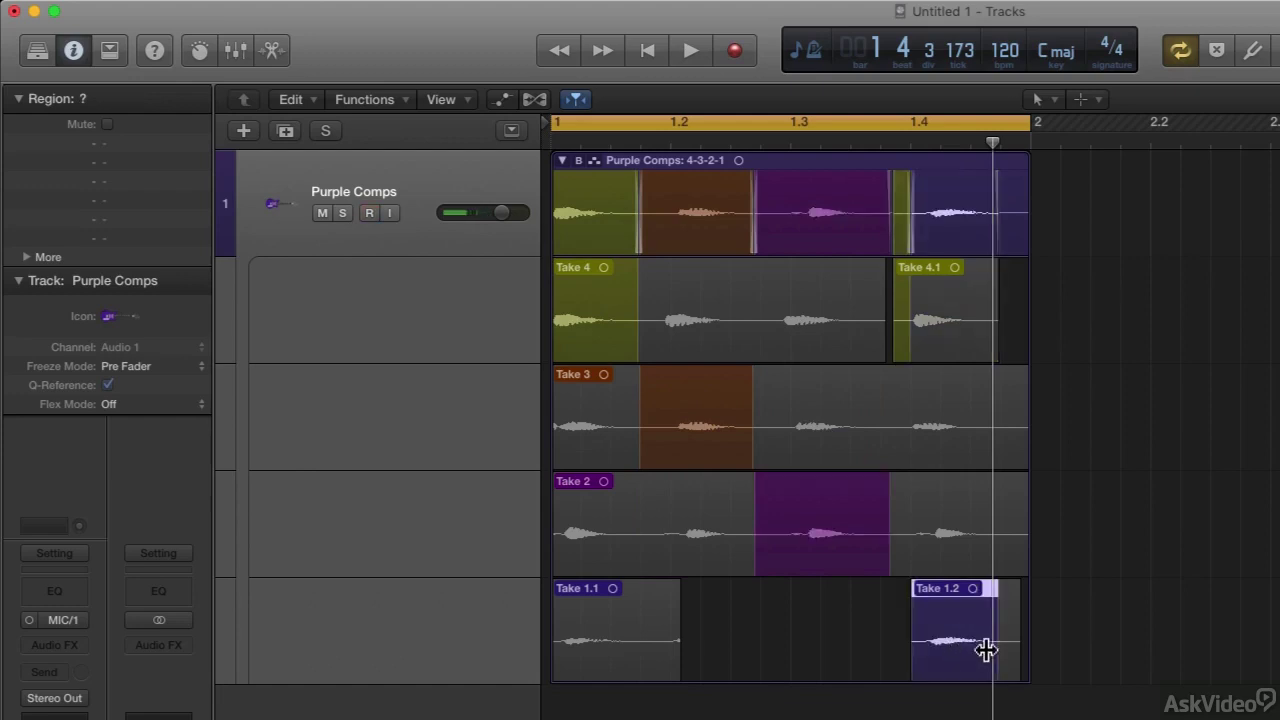
left_click_drag(993, 612, 1025, 604)
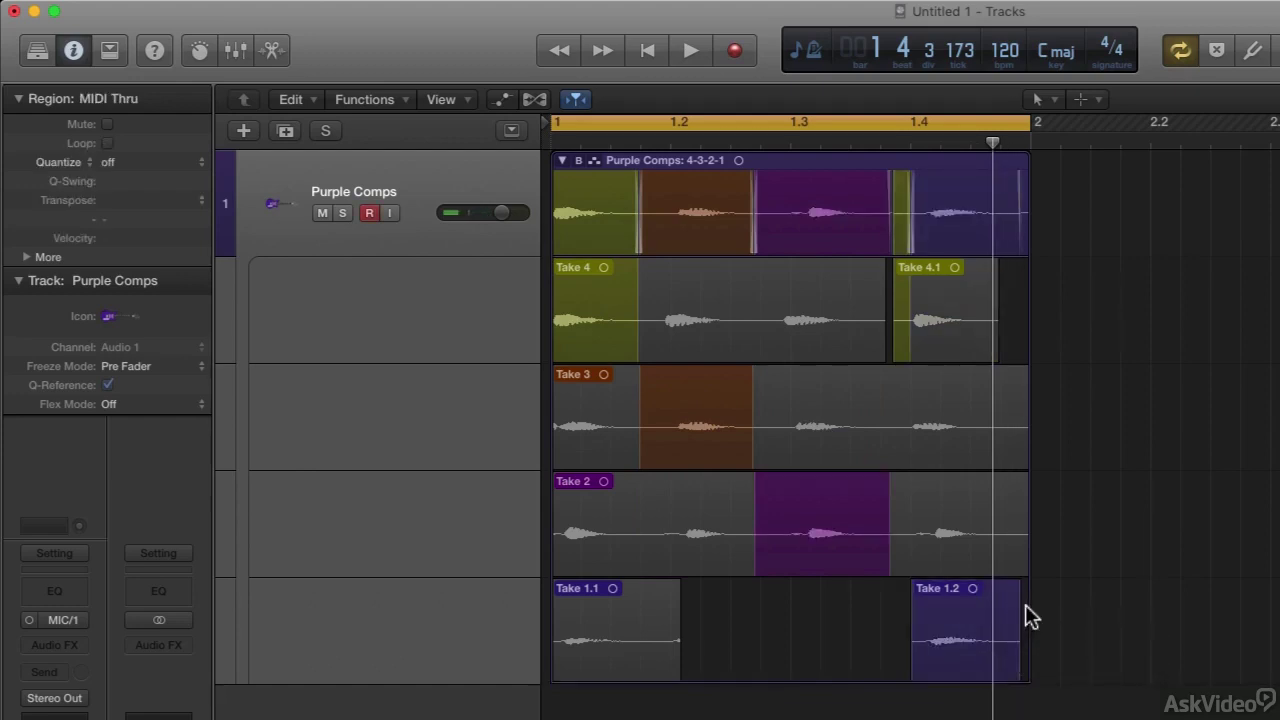
key("space")
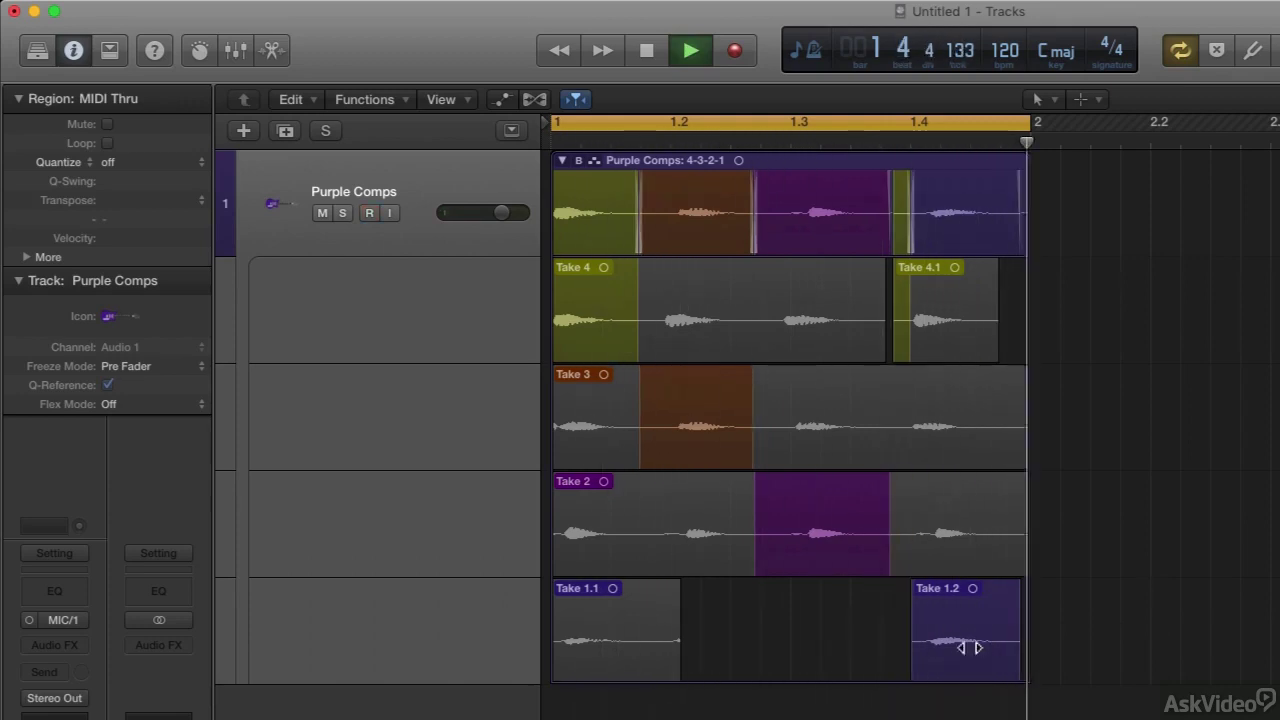
key("space")
Start Take 1.2's section later, shorten Take 4.1's section, and audition the result
left_click_drag(912, 668, 923, 668)
left_click(889, 568)
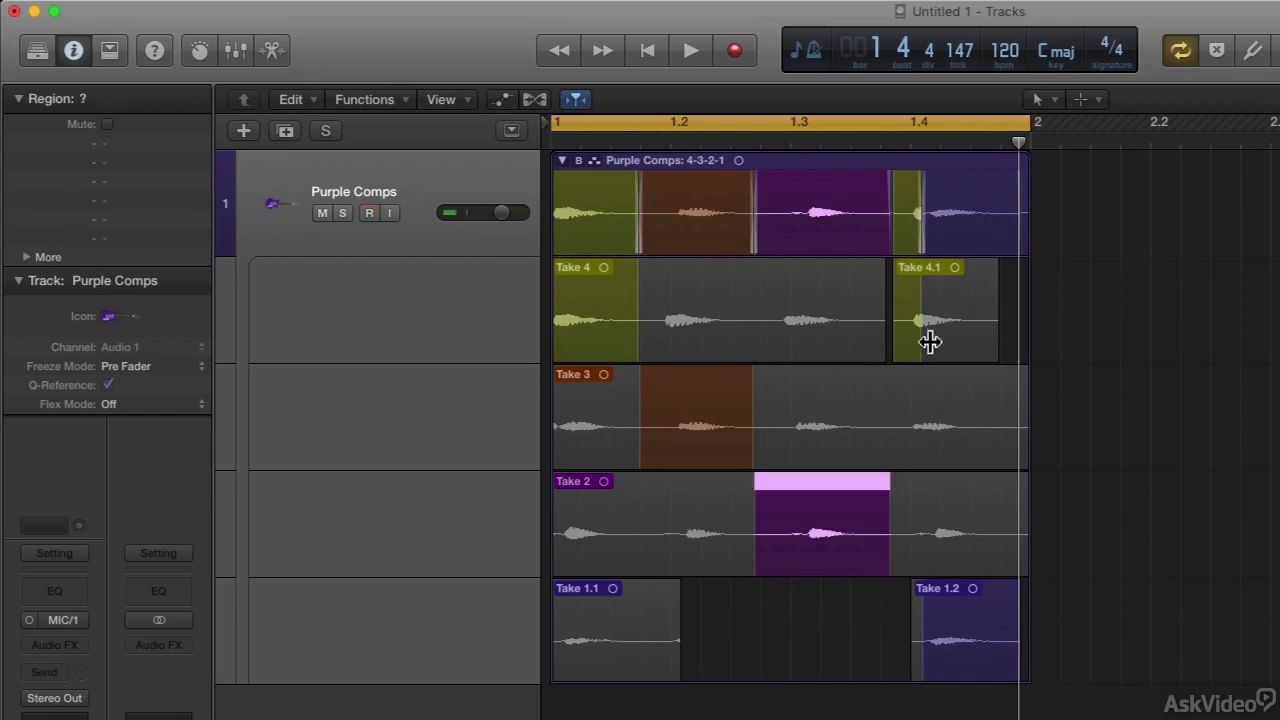
left_click_drag(919, 341, 883, 343)
key("space")
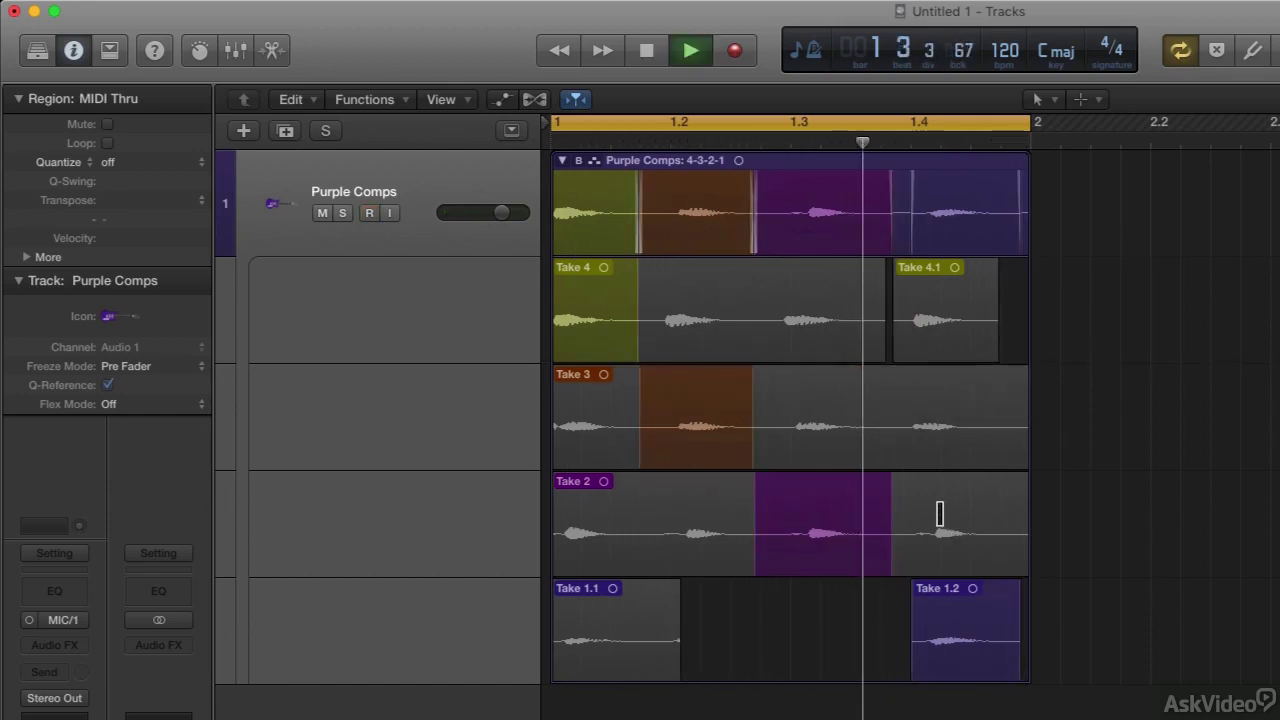
key("space")
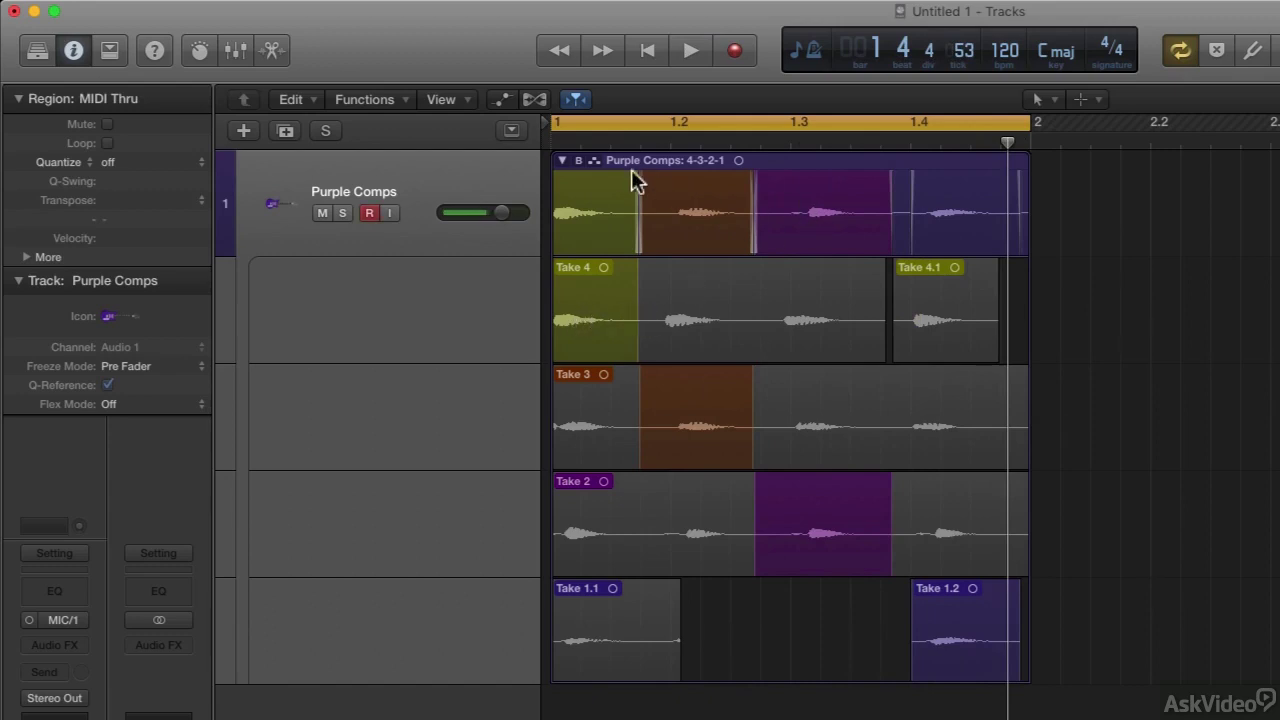
With Quick Swipe Comping off, delete Take 4's opening and move Take 4.2 to the lane start
key("alt+q")
left_click(659, 341)
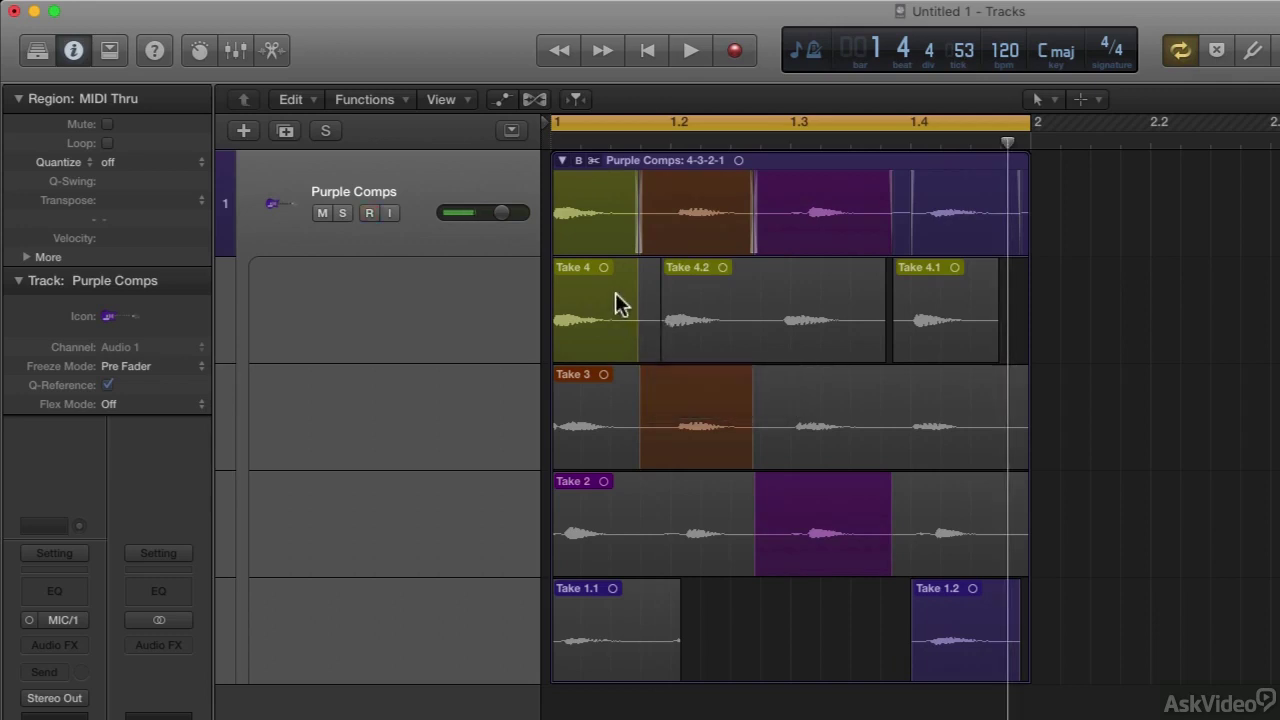
left_click(644, 300)
key("Delete")
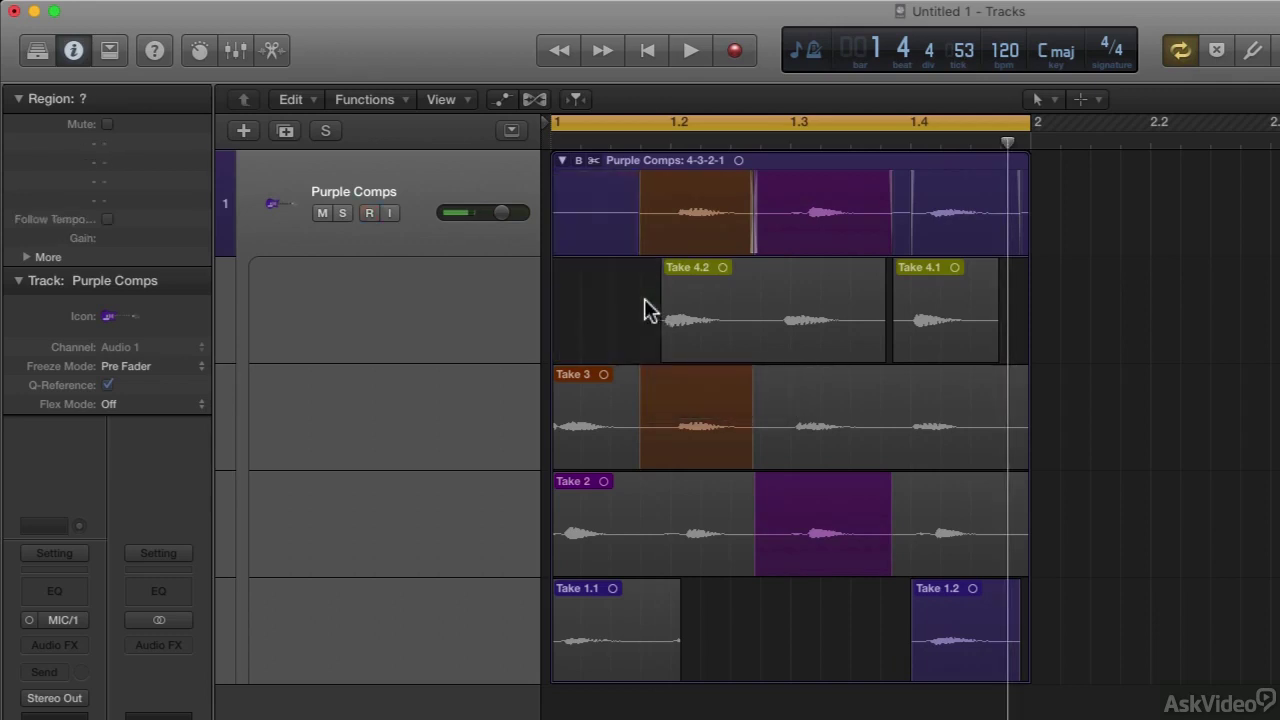
left_click_drag(744, 297, 644, 317)
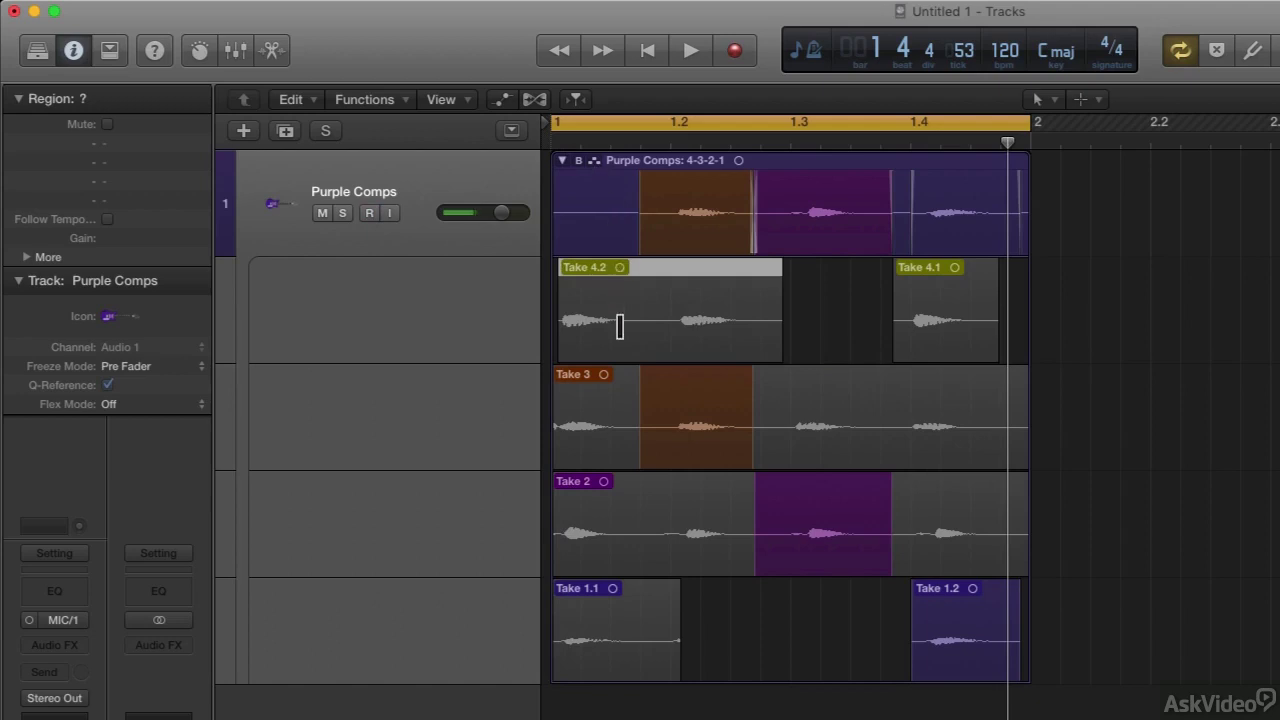
Swipe in Take 4.2 as the comp's first section, lengthening it slightly while auditioning
left_click_drag(622, 328, 543, 340)
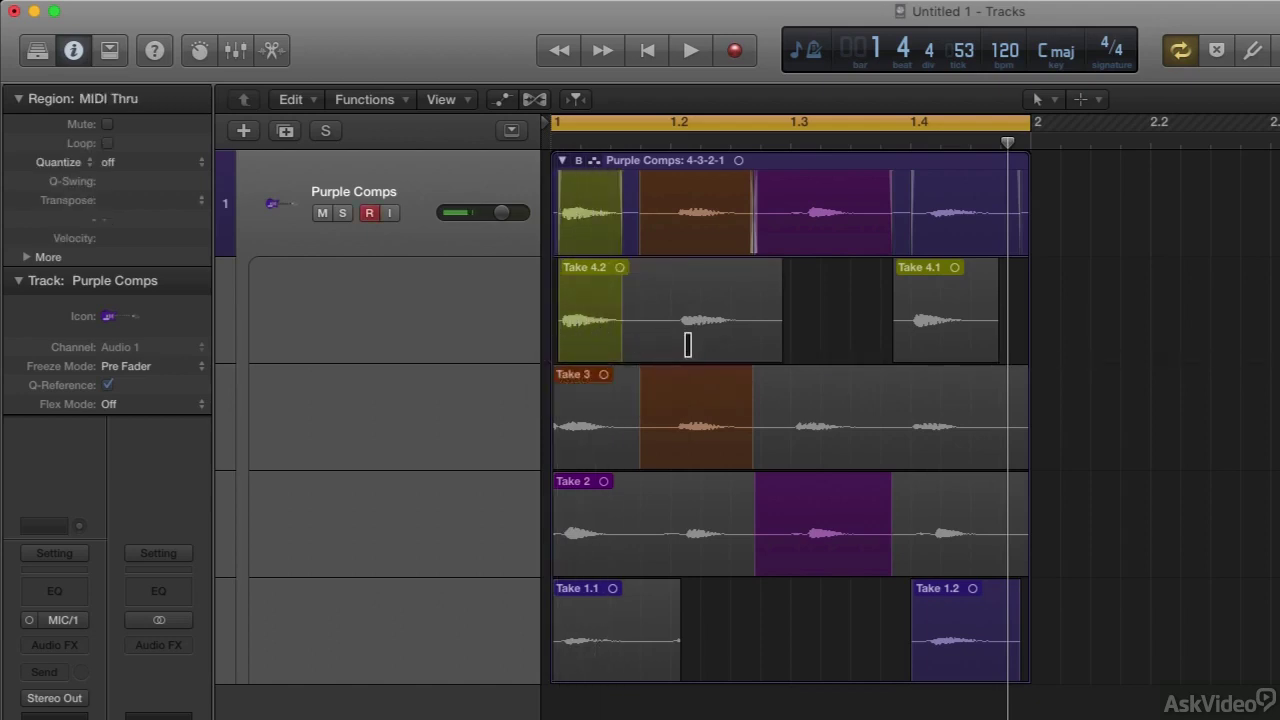
key("space")
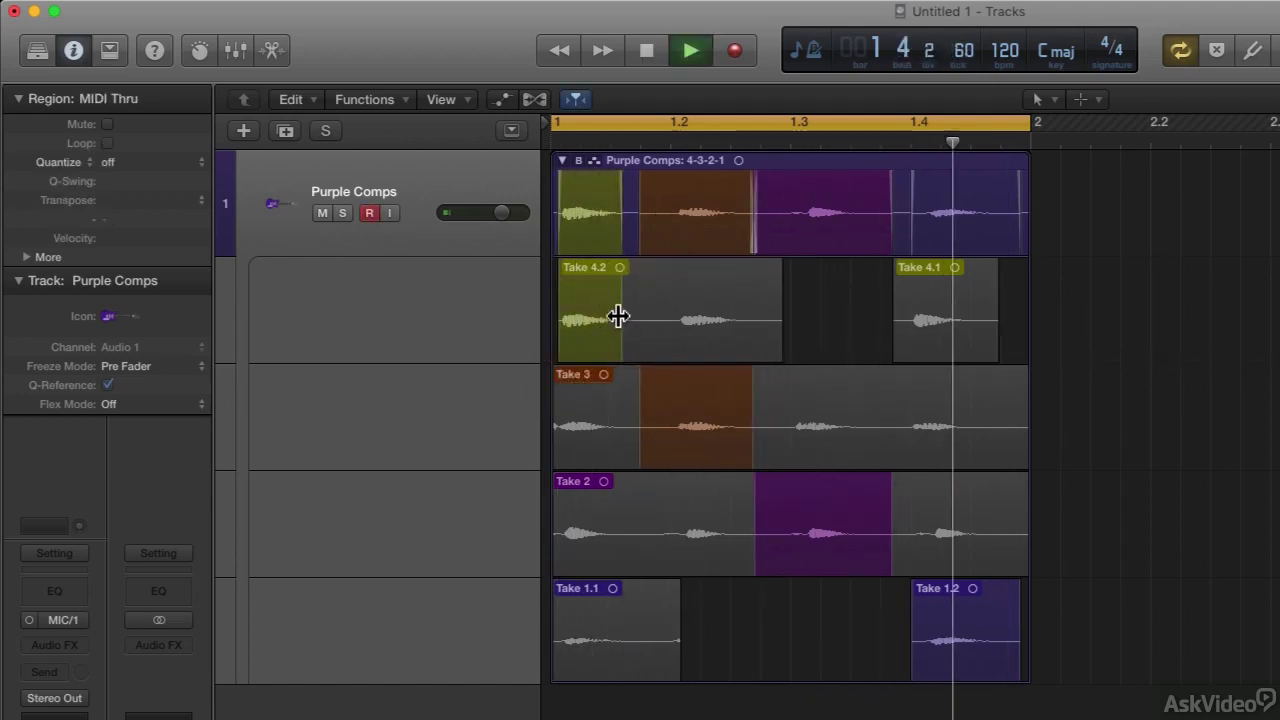
left_click_drag(620, 307, 646, 308)
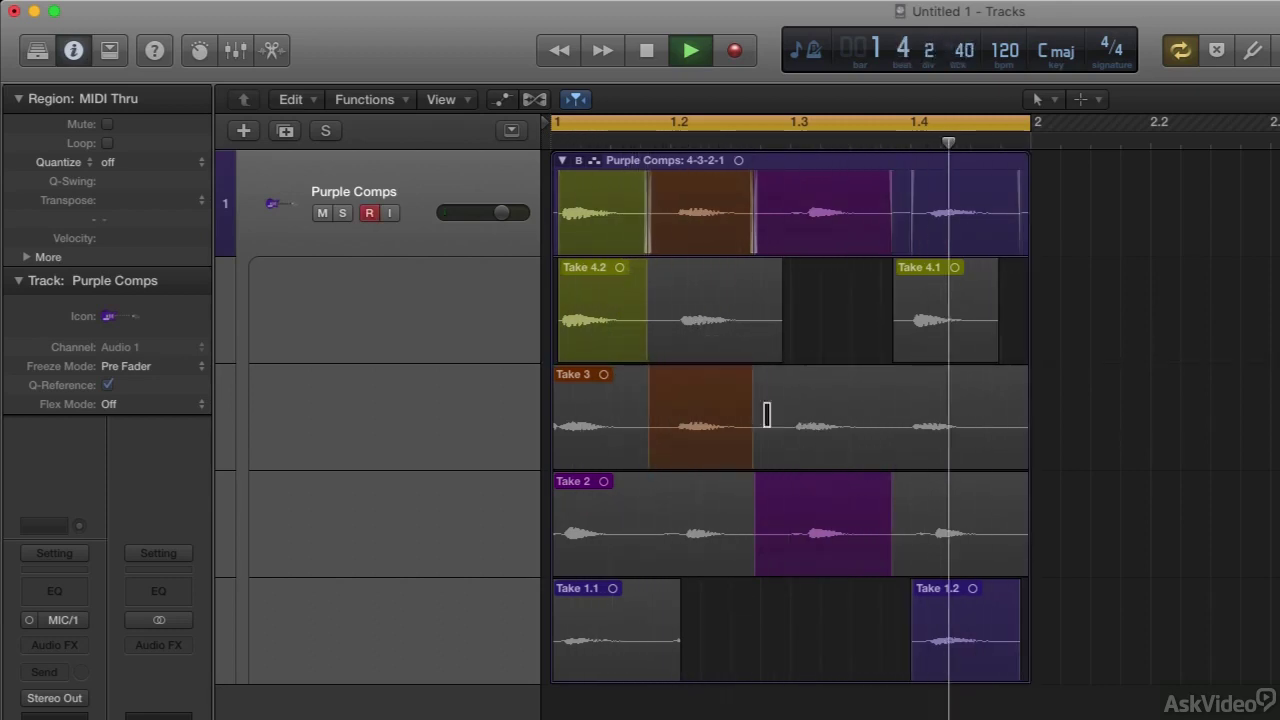
key("space")
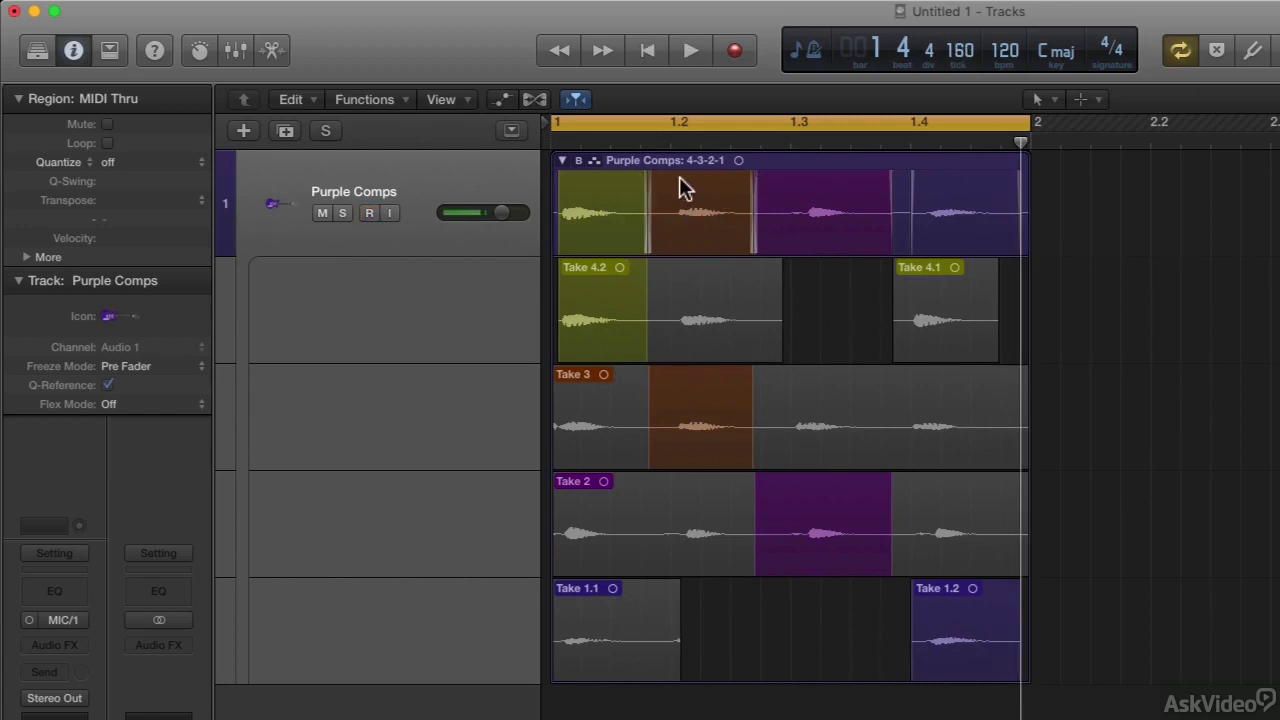
Switch the take folder back to the 1-2-3-4 comp and play it
left_click(579, 161)
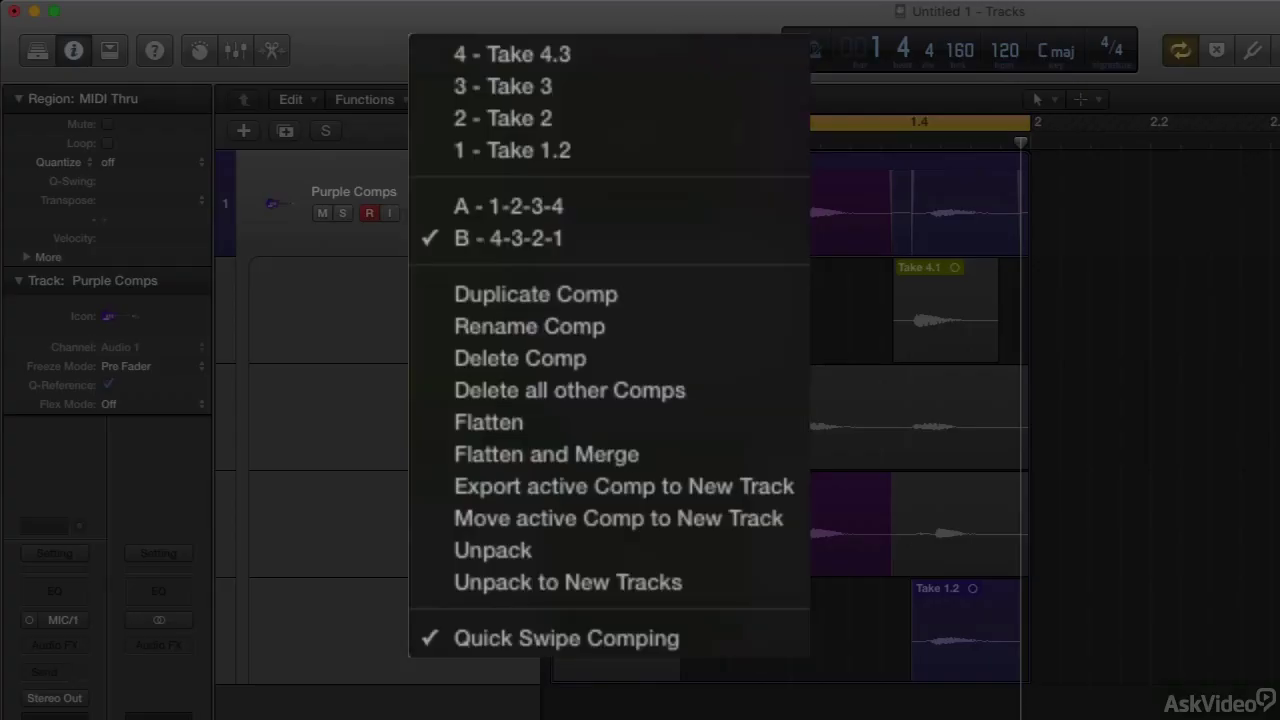
left_click(510, 207)
key("space")
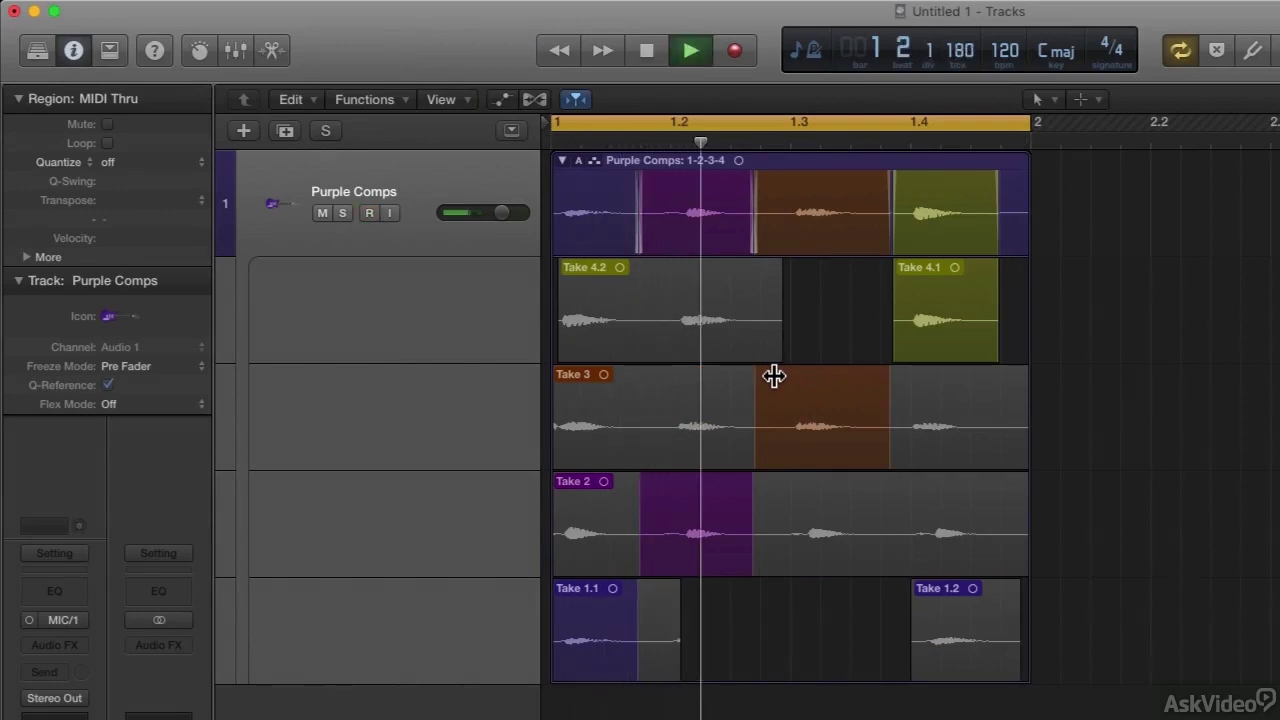